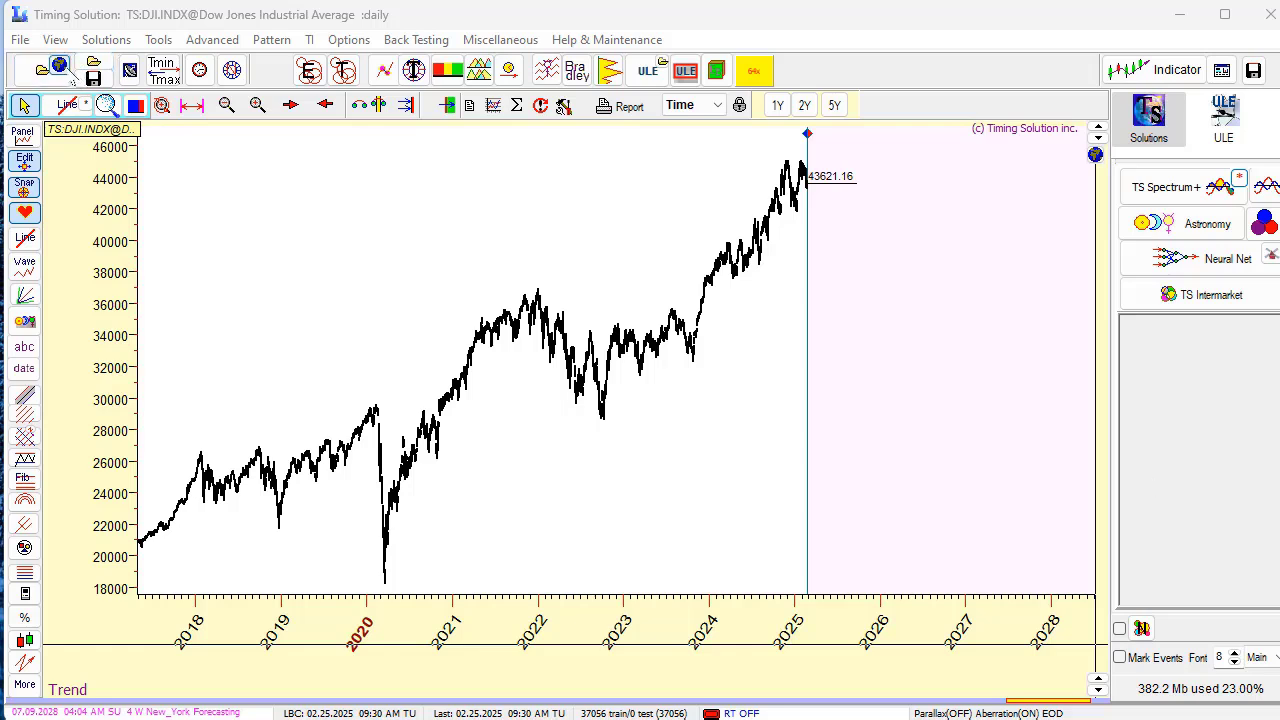
# - Download daily Dow Jones Industrial Average (DJI.INDX) data from the internet, accepting the default time-zone settings
pyautogui.click(62, 70)
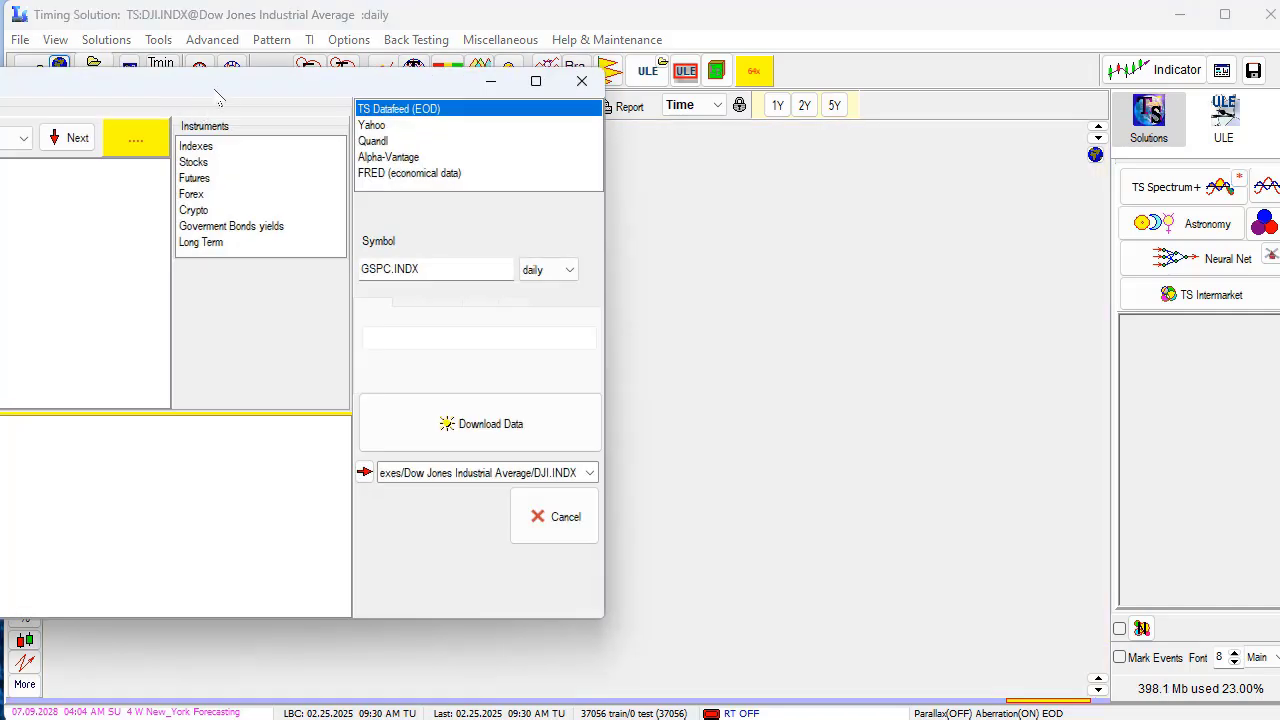
pyautogui.moveTo(214, 90); pyautogui.dragTo(515, 74)
pyautogui.click(491, 128)
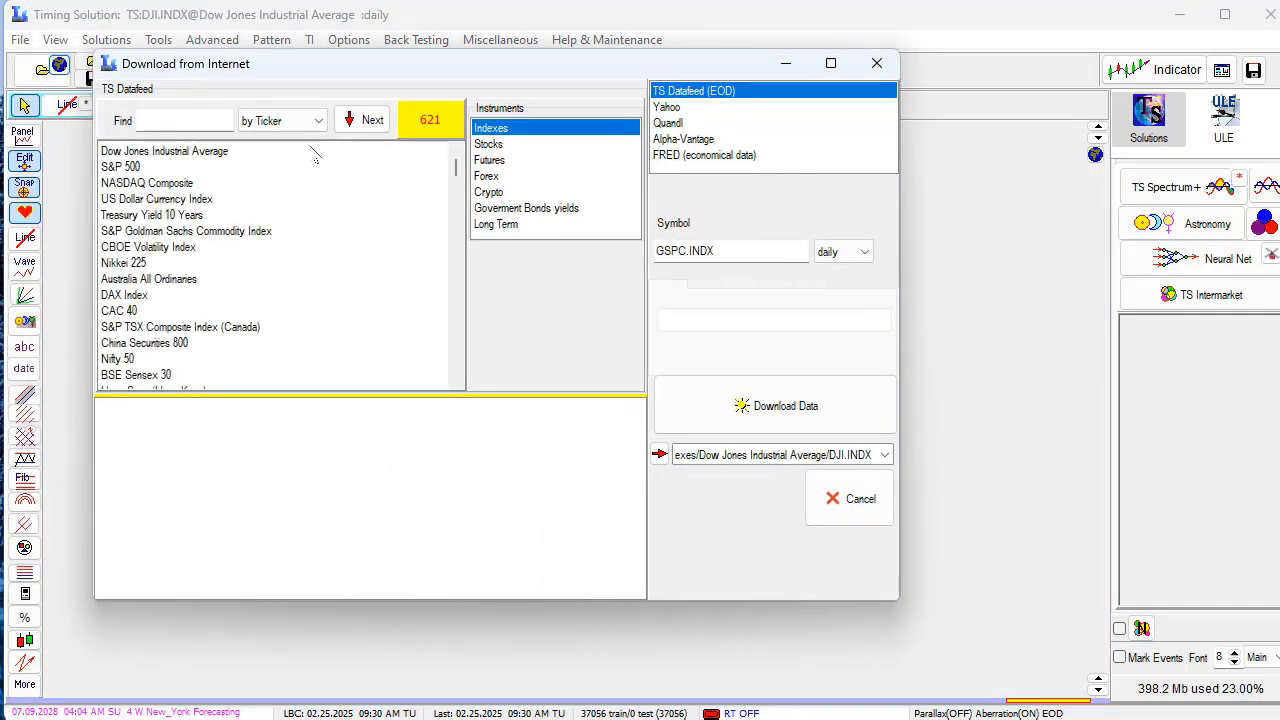
pyautogui.click(197, 152)
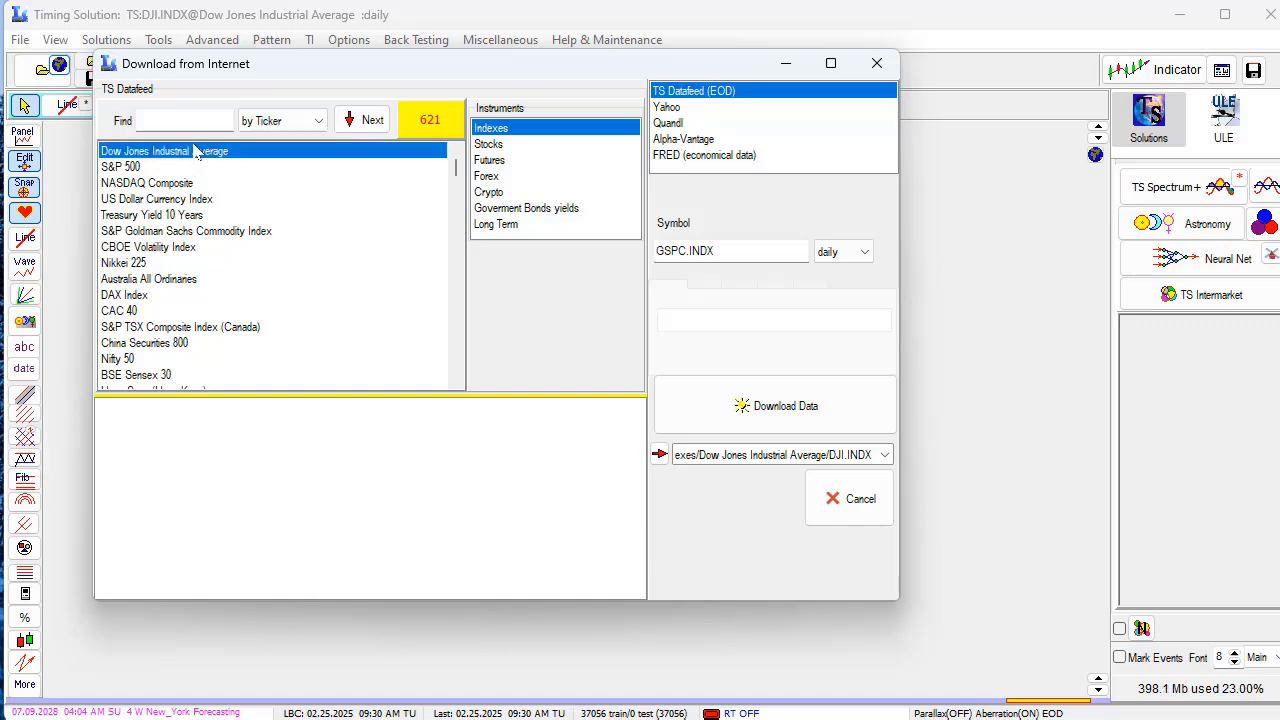
pyautogui.click(711, 414)
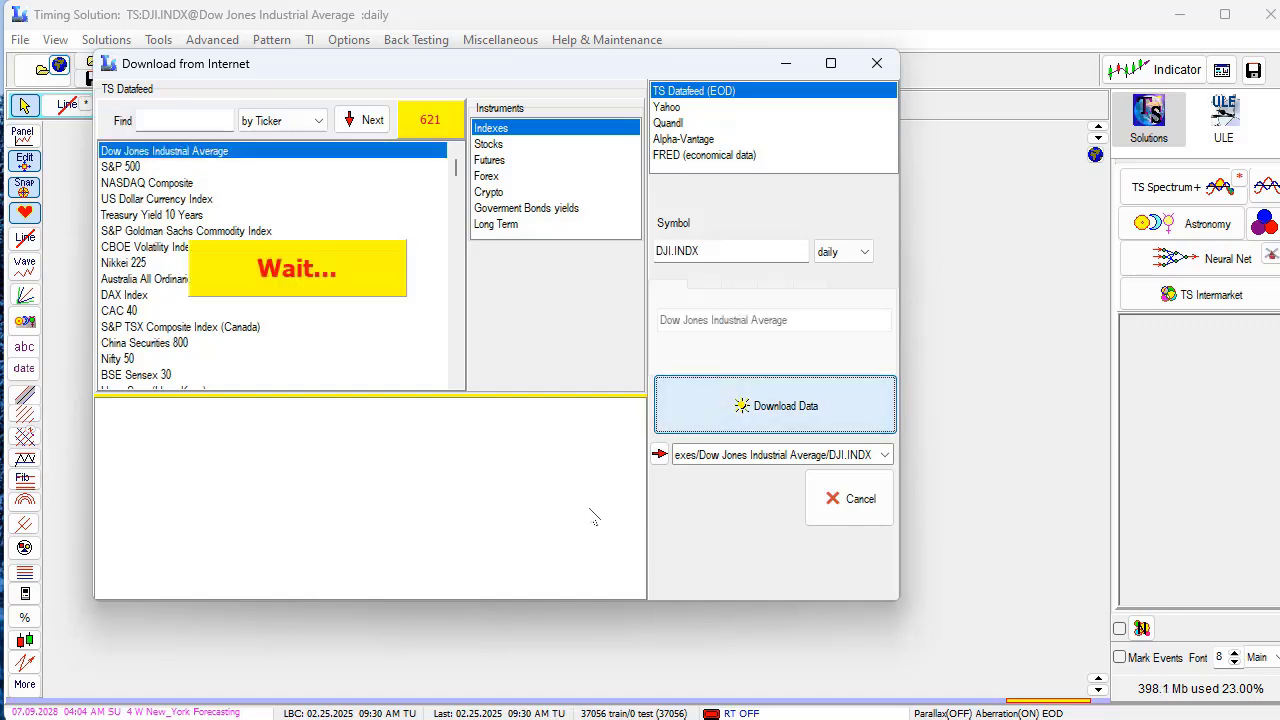
pyautogui.click(690, 505)
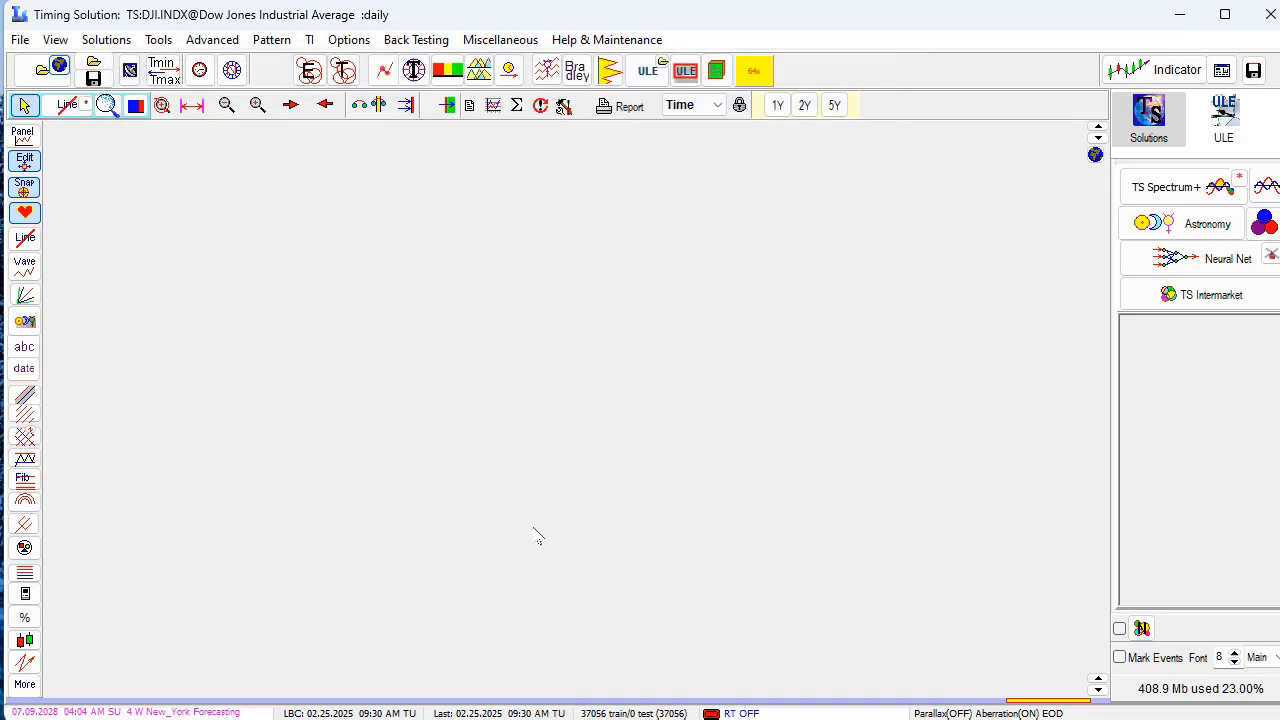
pyautogui.click(165, 565)
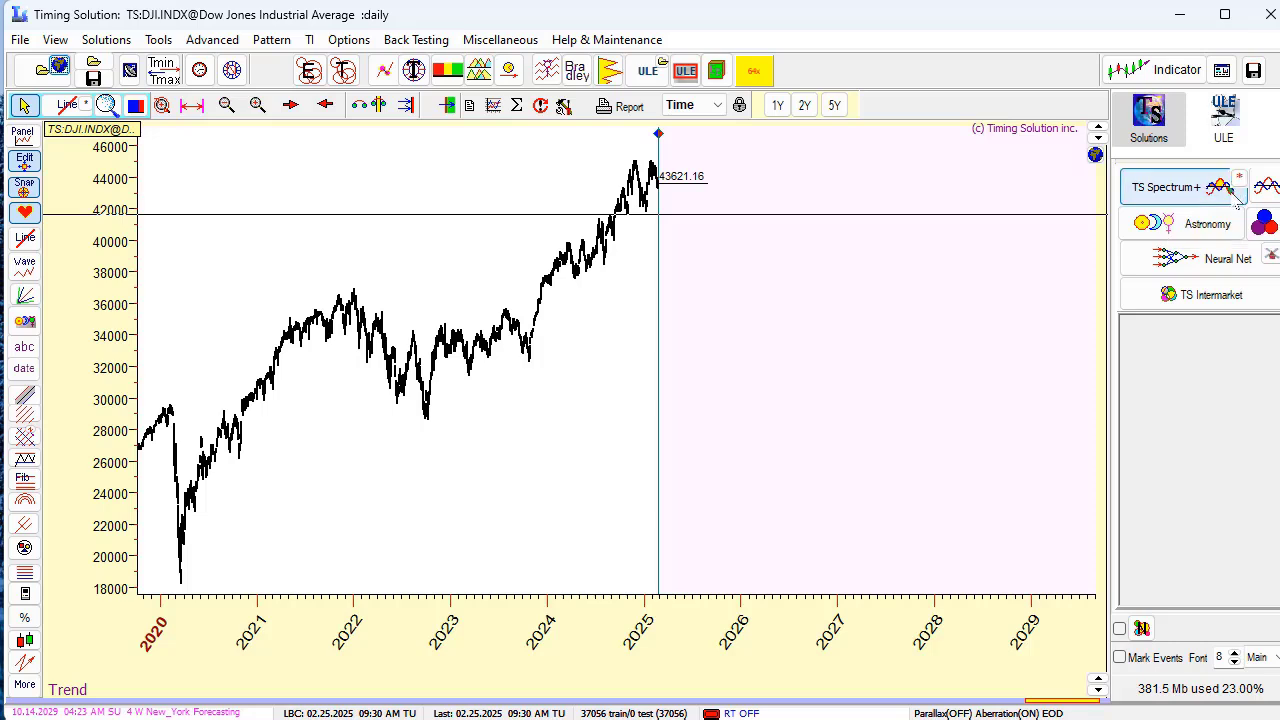
# - Start TS Spectrum from the 'Working with PERMANENT Economical cycles' template
pyautogui.moveTo(1278, 400); pyautogui.dragTo(956, 400)
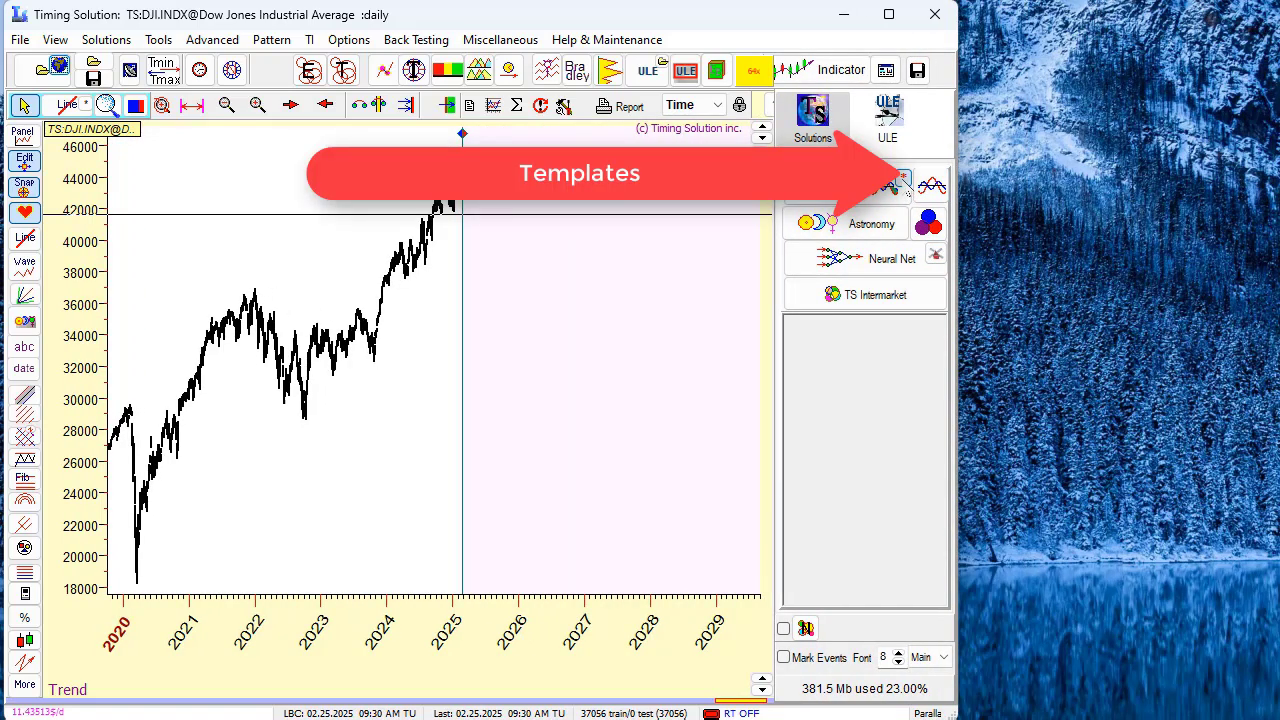
pyautogui.click(903, 182)
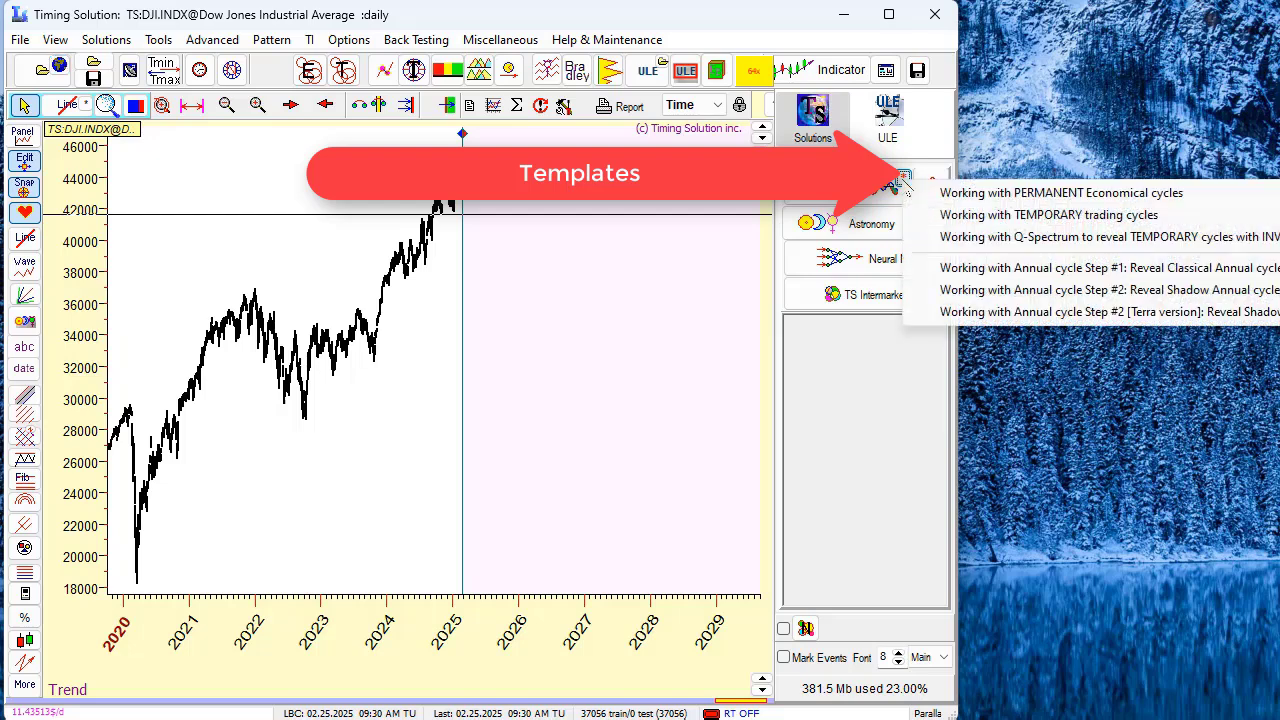
pyautogui.click(1020, 195)
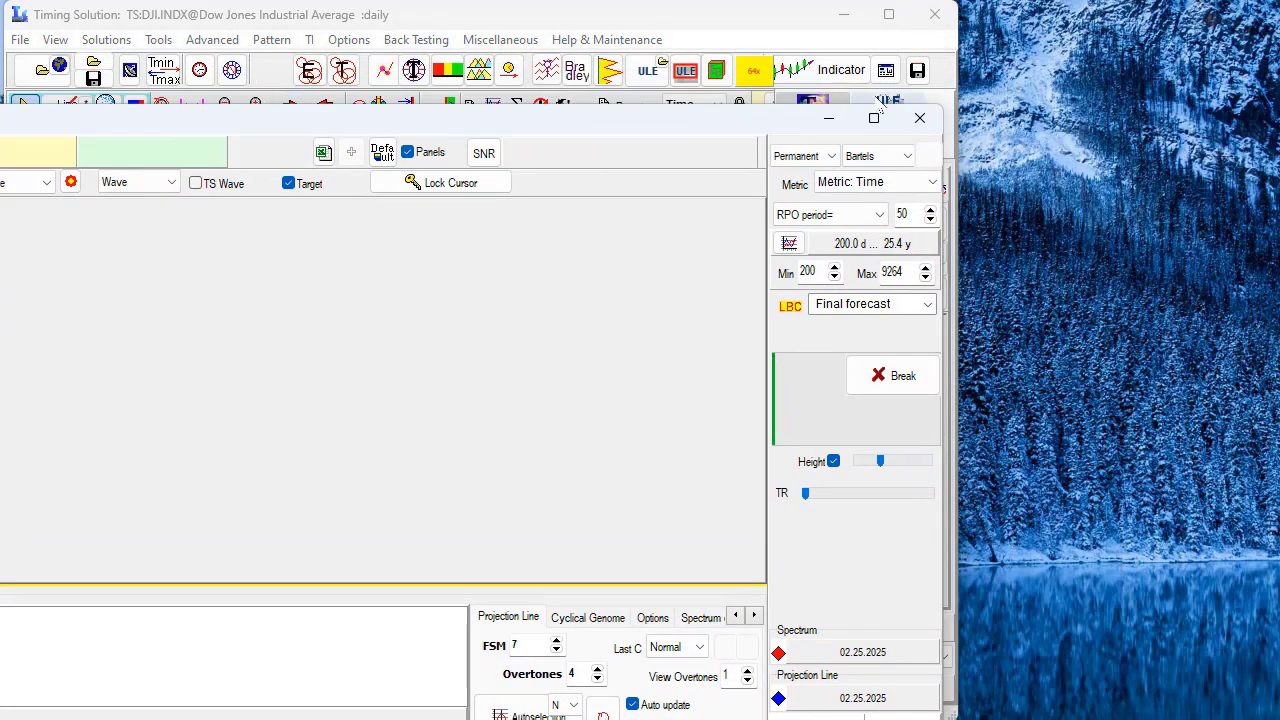
# - Restore the main window to full width and bring the Bartels spectrum, peaking near 41.54 months, into view
pyautogui.moveTo(963, 92); pyautogui.dragTo(1279, 124)
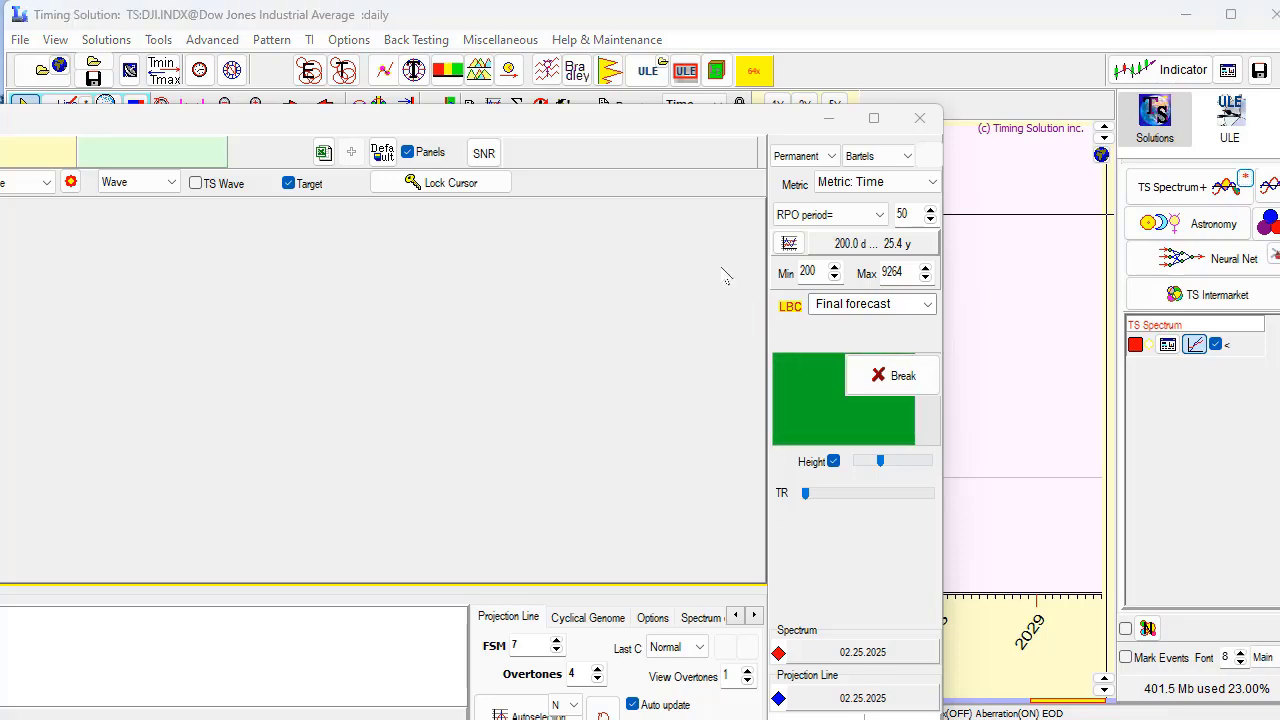
pyautogui.moveTo(706, 126); pyautogui.dragTo(978, 64)
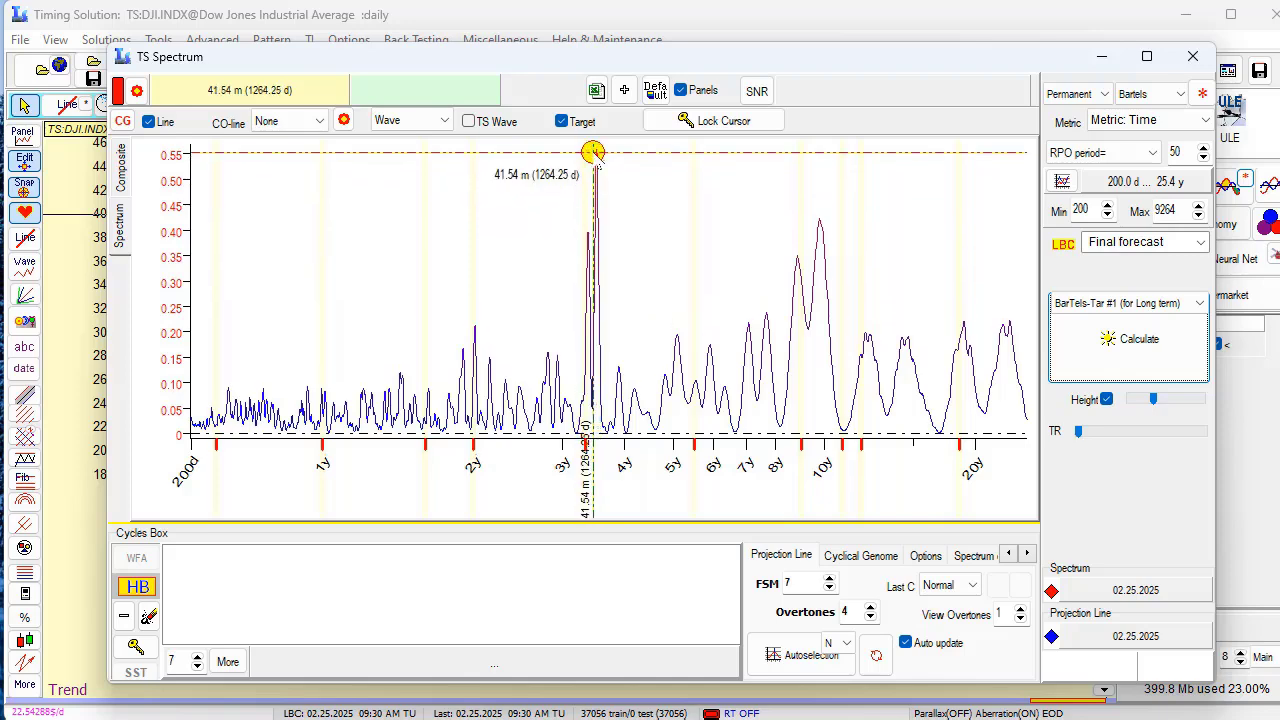
# - Add the 42.17919- and 40.59123-month spectrum peaks as cycles, projecting their wave past 2025
pyautogui.click(593, 152)
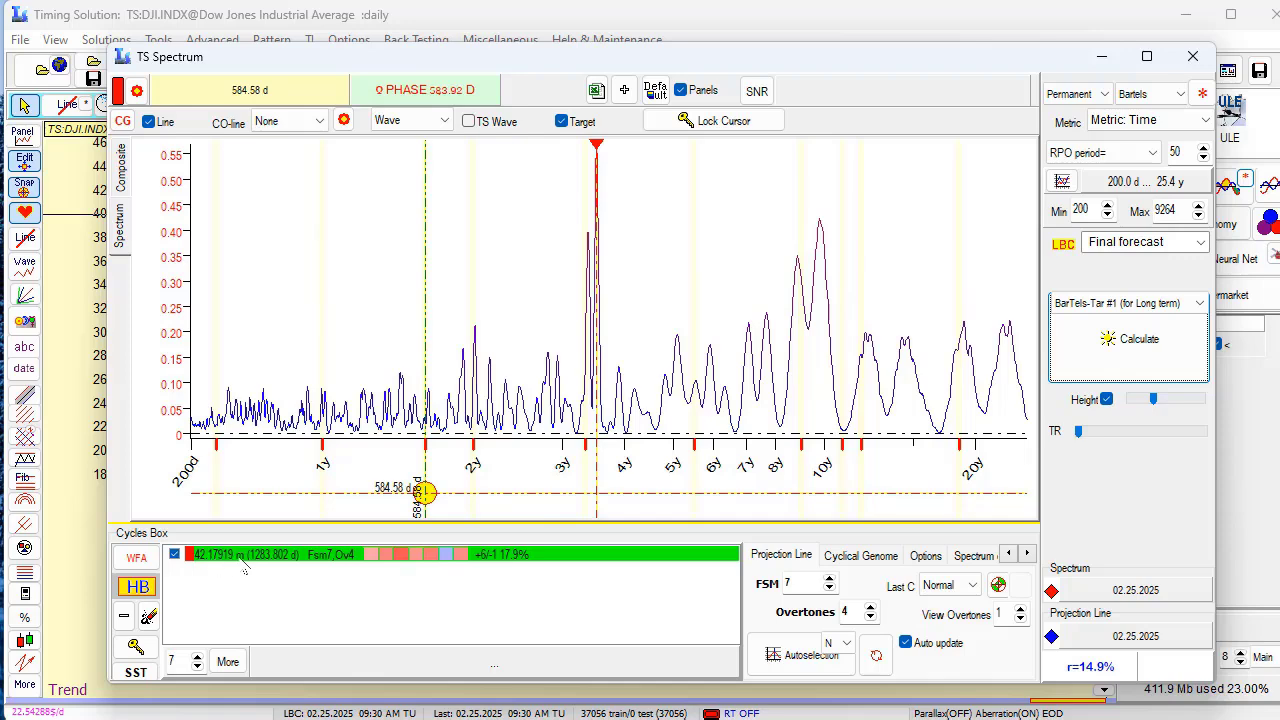
pyautogui.click(591, 235)
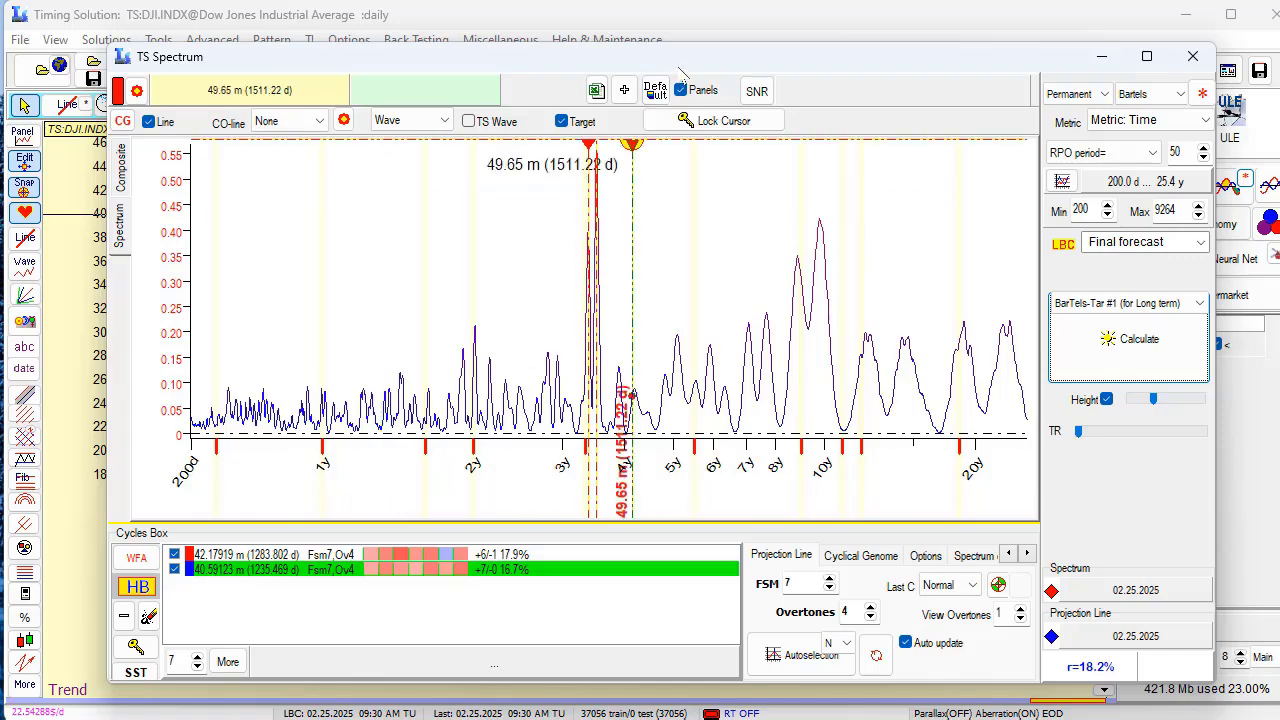
pyautogui.moveTo(680, 67); pyautogui.dragTo(1190, 10)
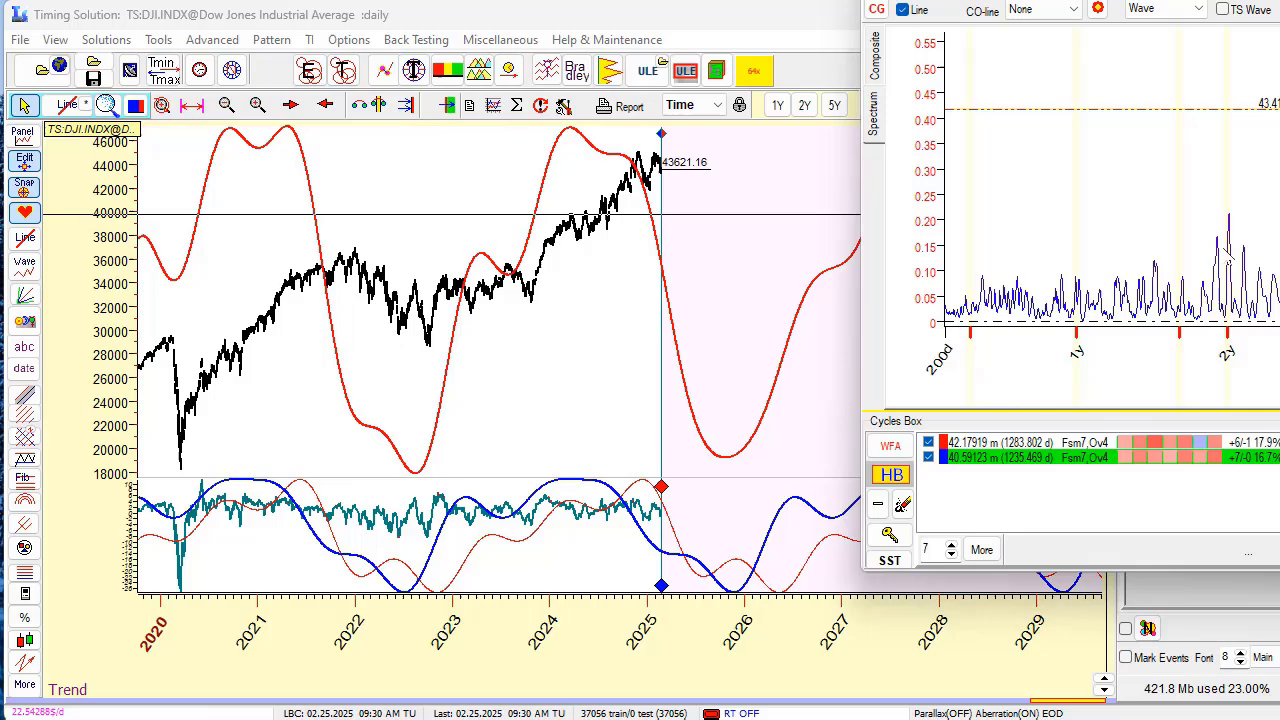
# - Delete the 40.59123-month cycle so the projection uses only the 42.17919-month cycle
pyautogui.click(928, 442)
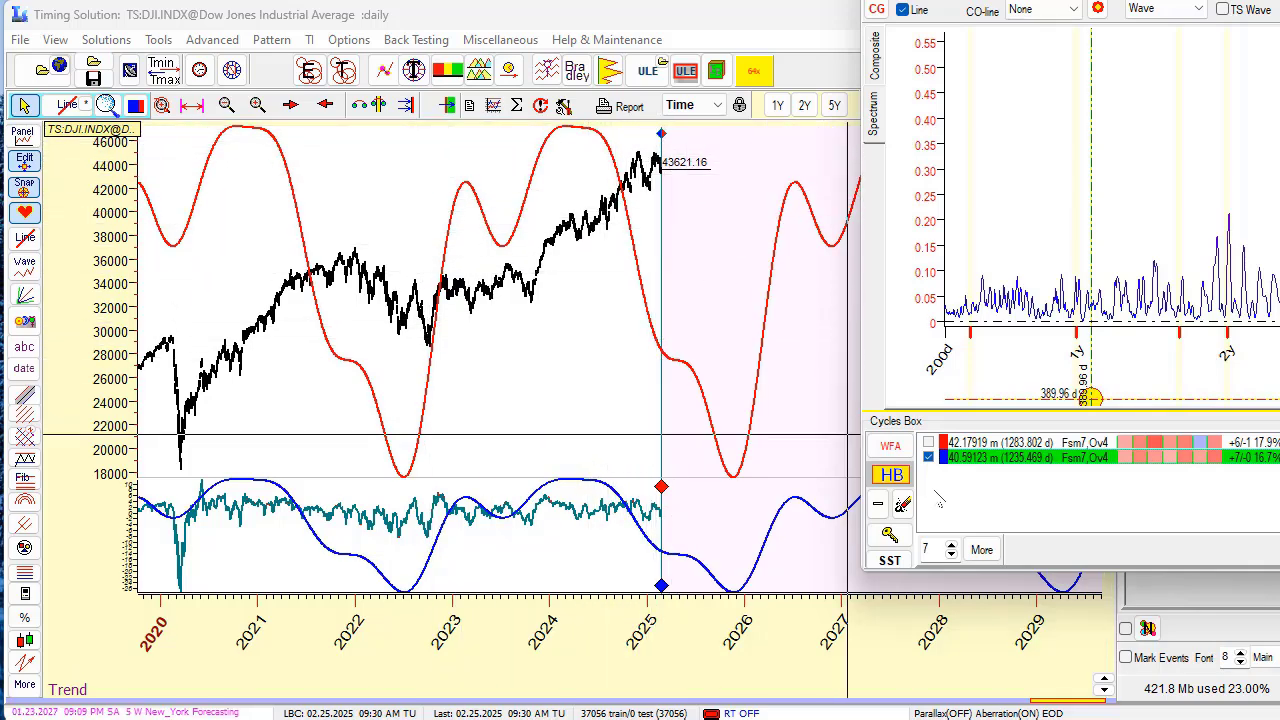
pyautogui.click(928, 457)
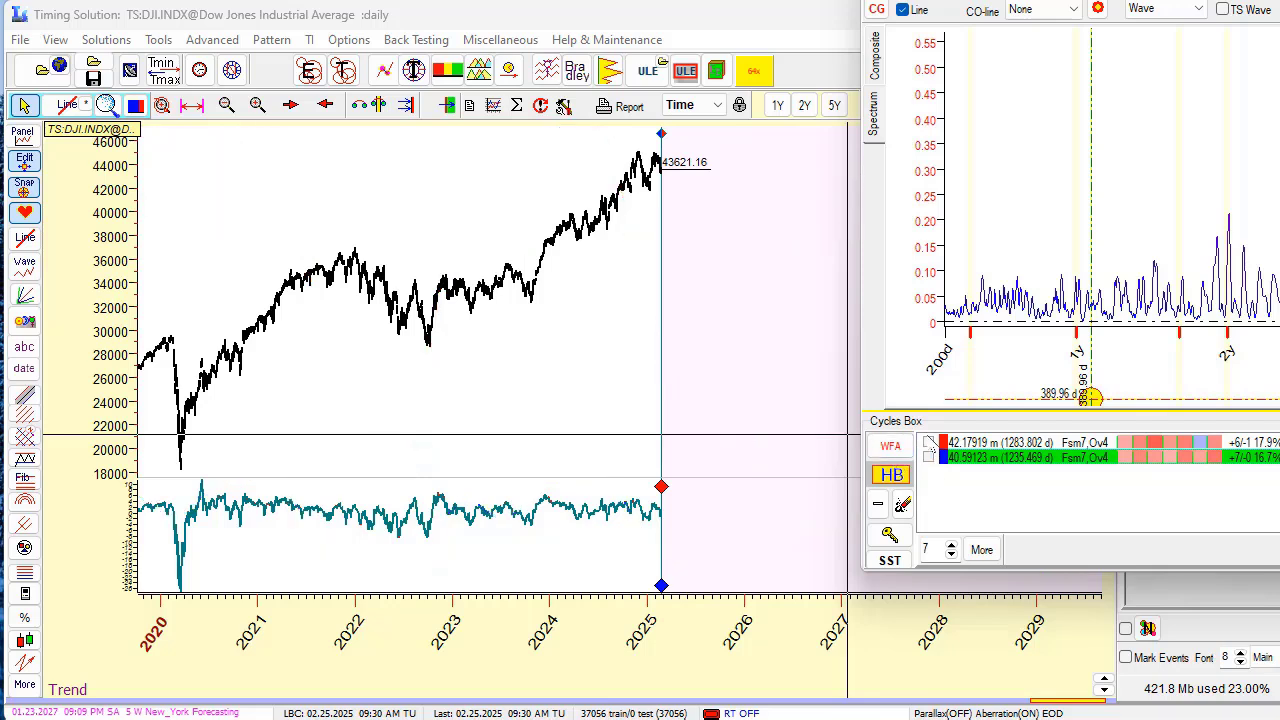
pyautogui.click(928, 442)
pyautogui.scroll(-2, 697, 330)
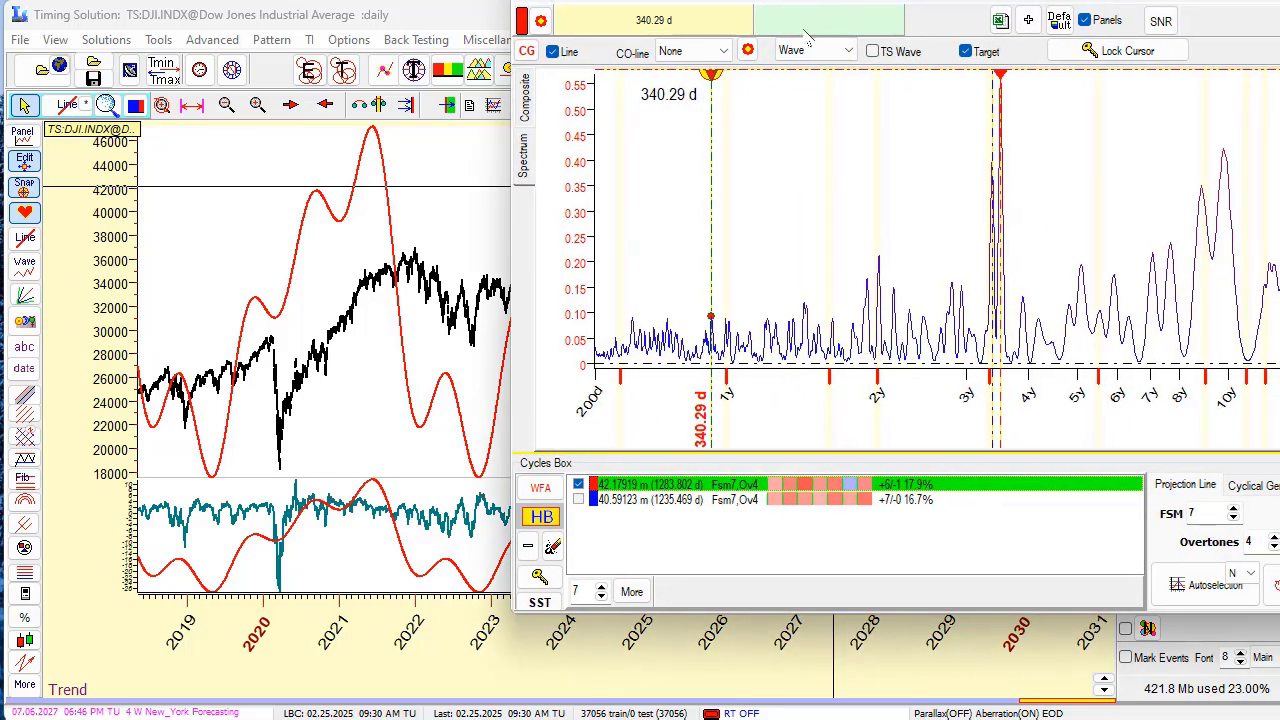
pyautogui.click(645, 498)
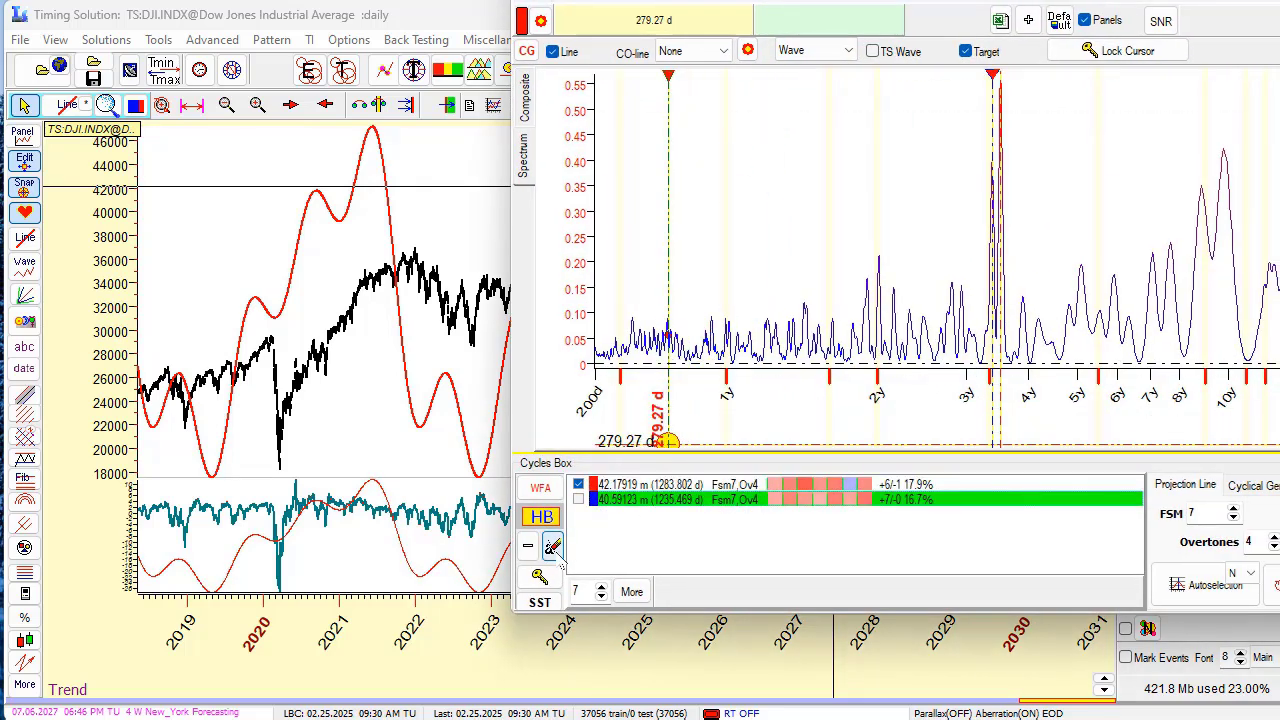
pyautogui.click(528, 546)
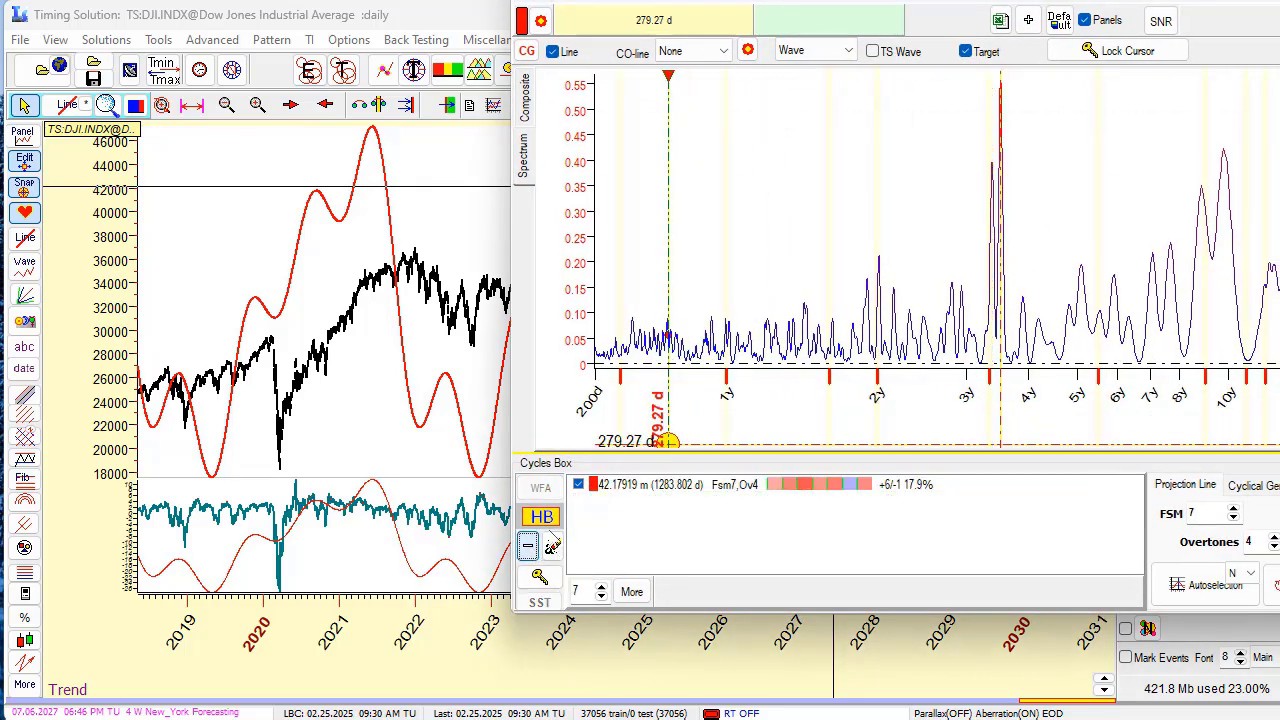
pyautogui.click(655, 486)
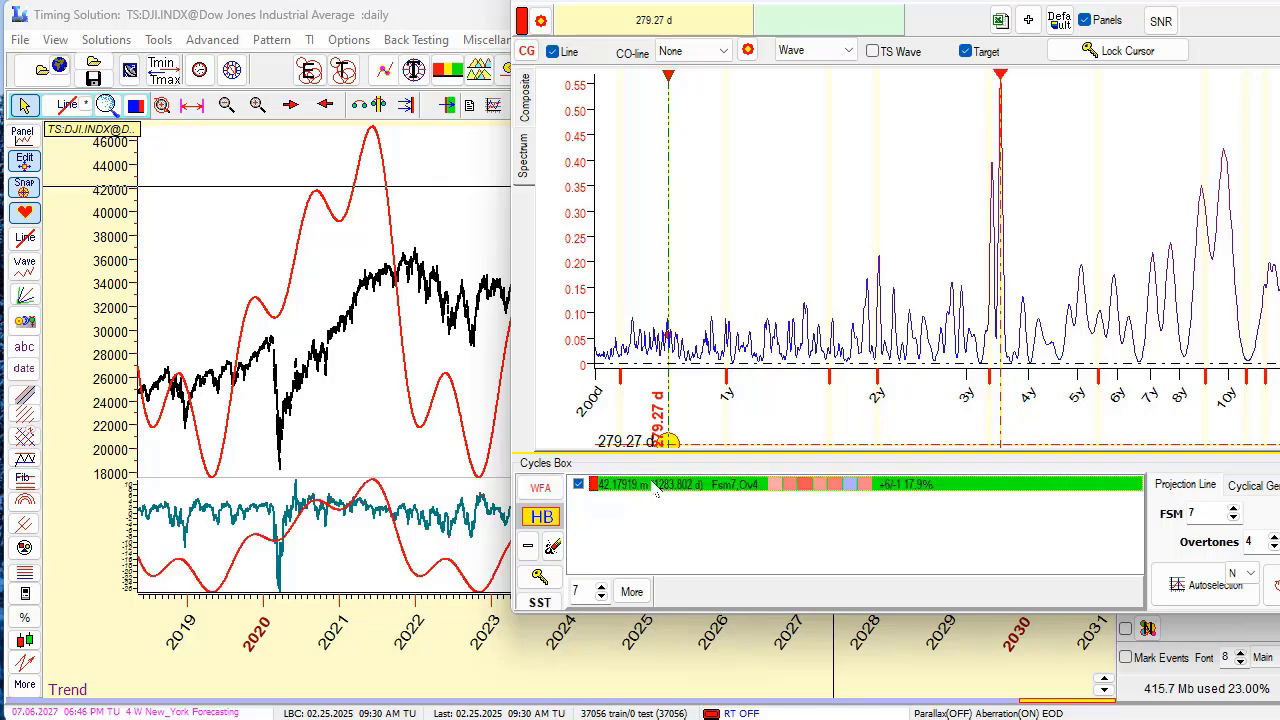
# - Mark an interval across the Dow price chart to recalculate the 42.18-month projection
pyautogui.moveTo(815, 5); pyautogui.dragTo(539, 528)
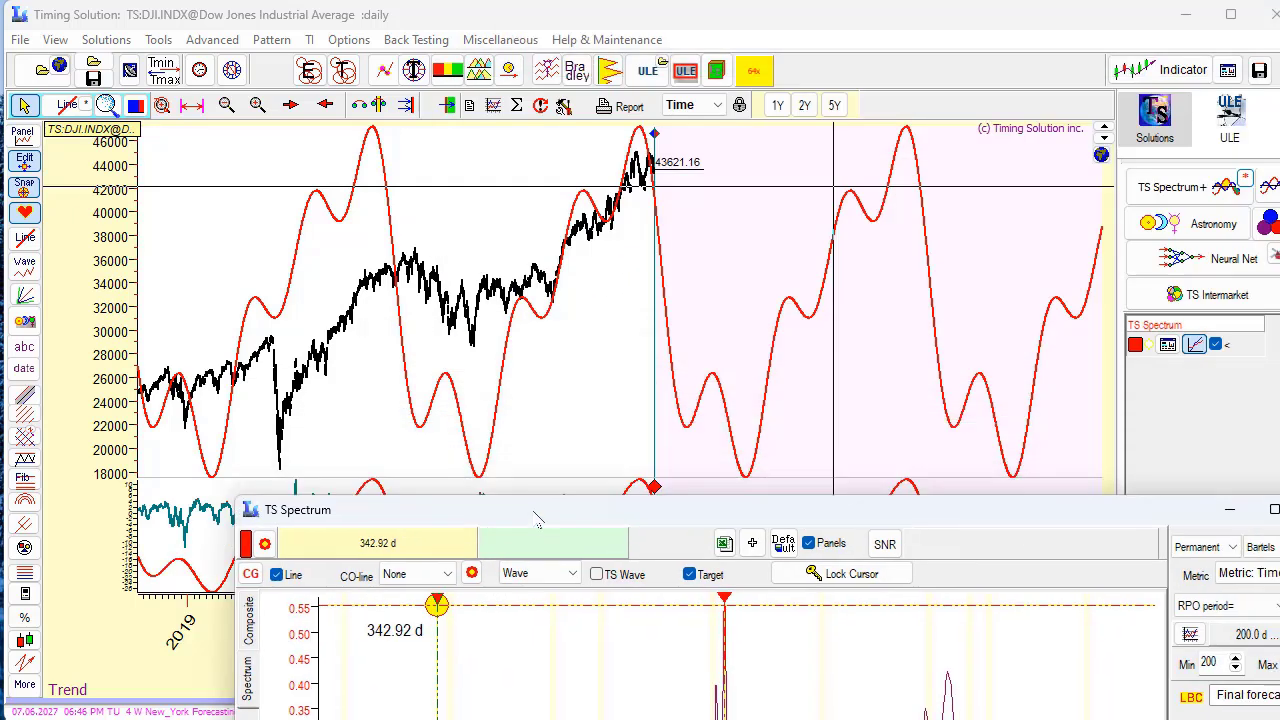
pyautogui.moveTo(437, 290); pyautogui.dragTo(822, 312)
pyautogui.moveTo(735, 510); pyautogui.dragTo(652, 57)
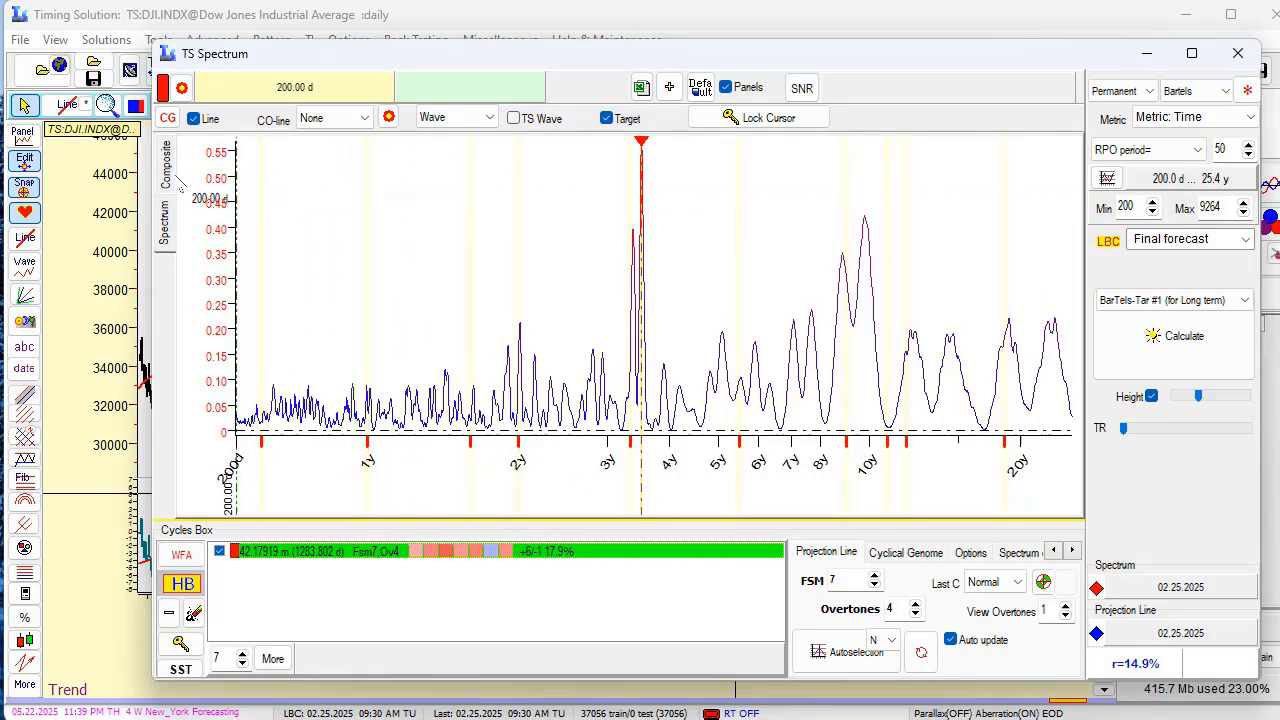
# - Display the 42-month cycle's composite curve, peaking around 02.25.2025, across 2024–2026
pyautogui.click(168, 176)
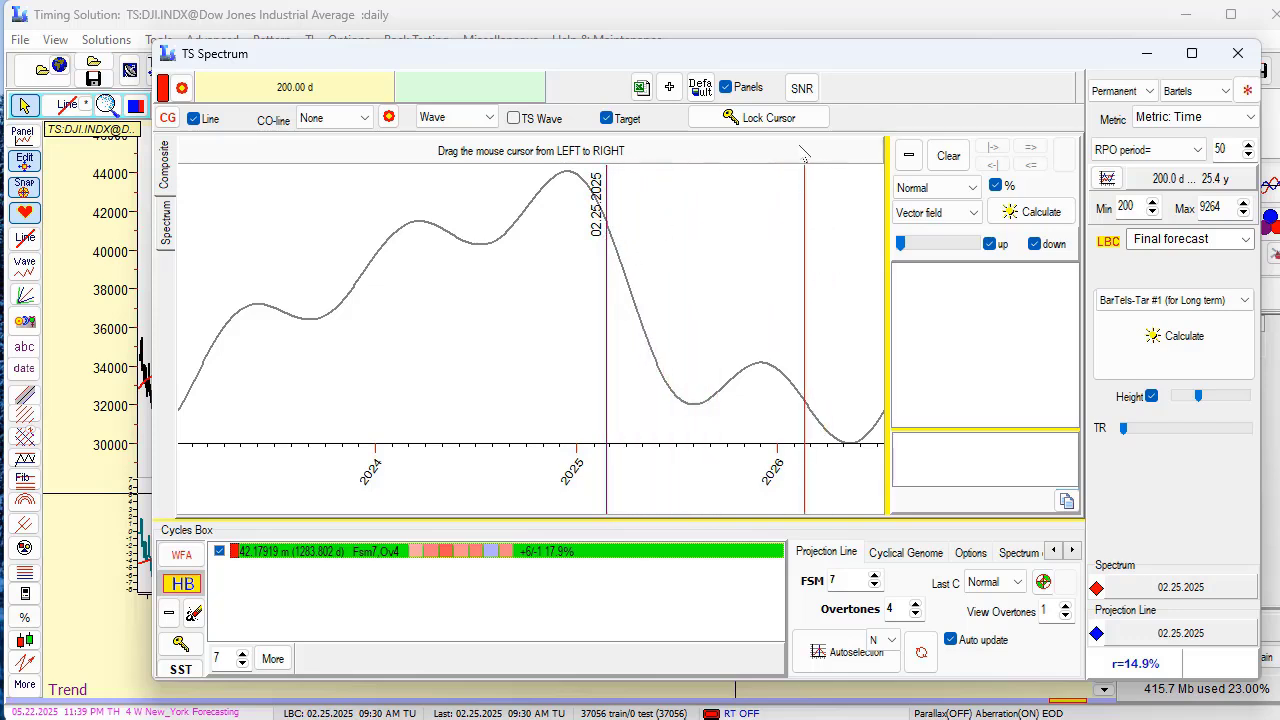
pyautogui.moveTo(800, 60); pyautogui.dragTo(790, 18)
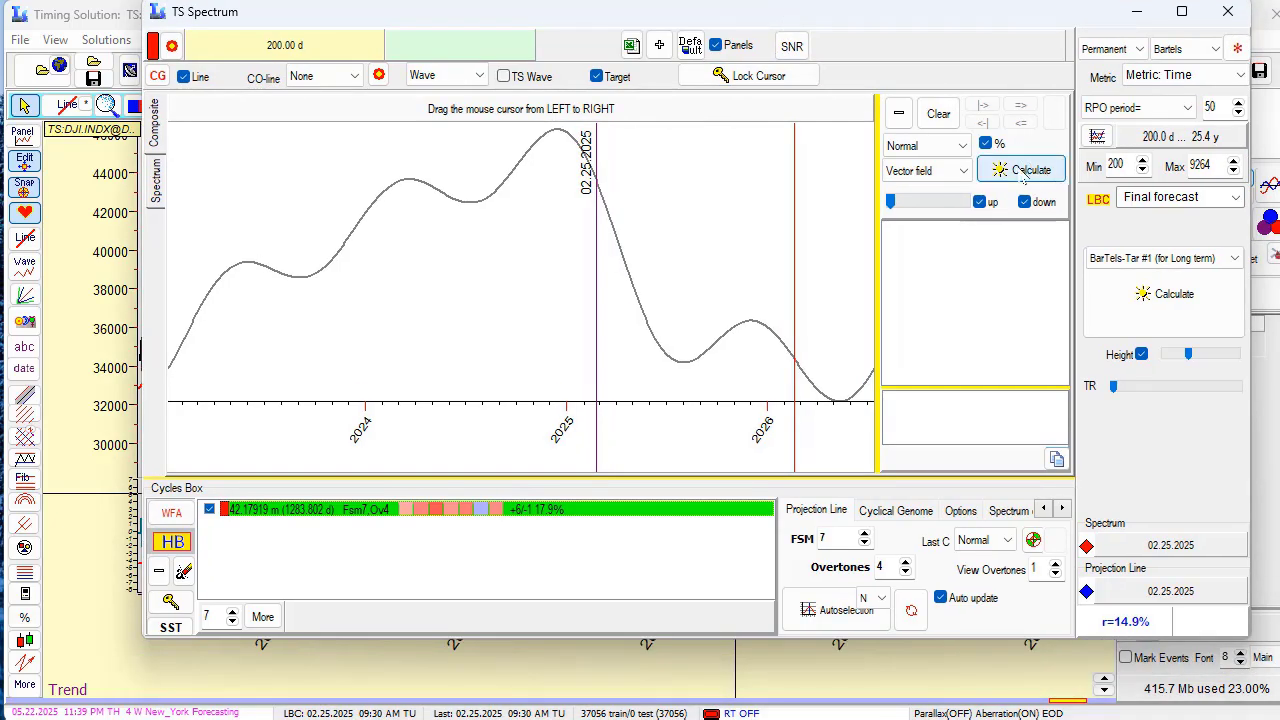
# - Calculate the composite's vector field and enlarge the chart to show green and red lines
pyautogui.click(1012, 180)
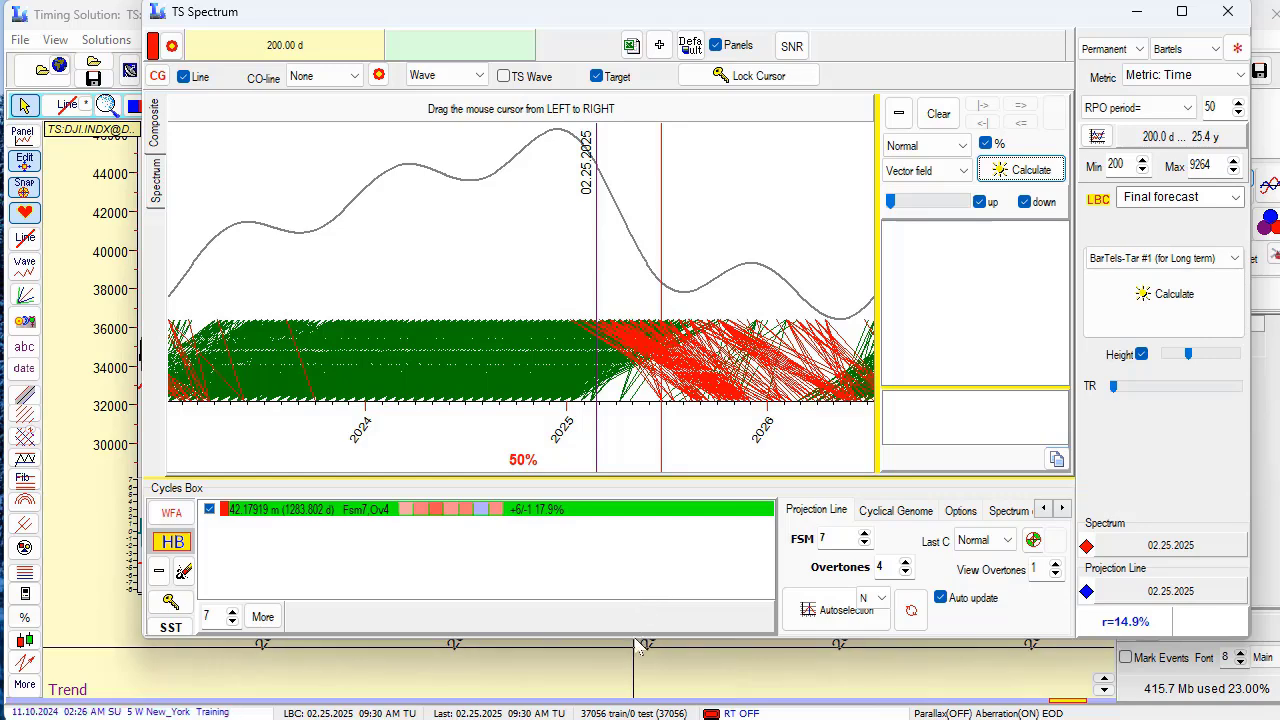
pyautogui.moveTo(636, 645); pyautogui.dragTo(636, 686)
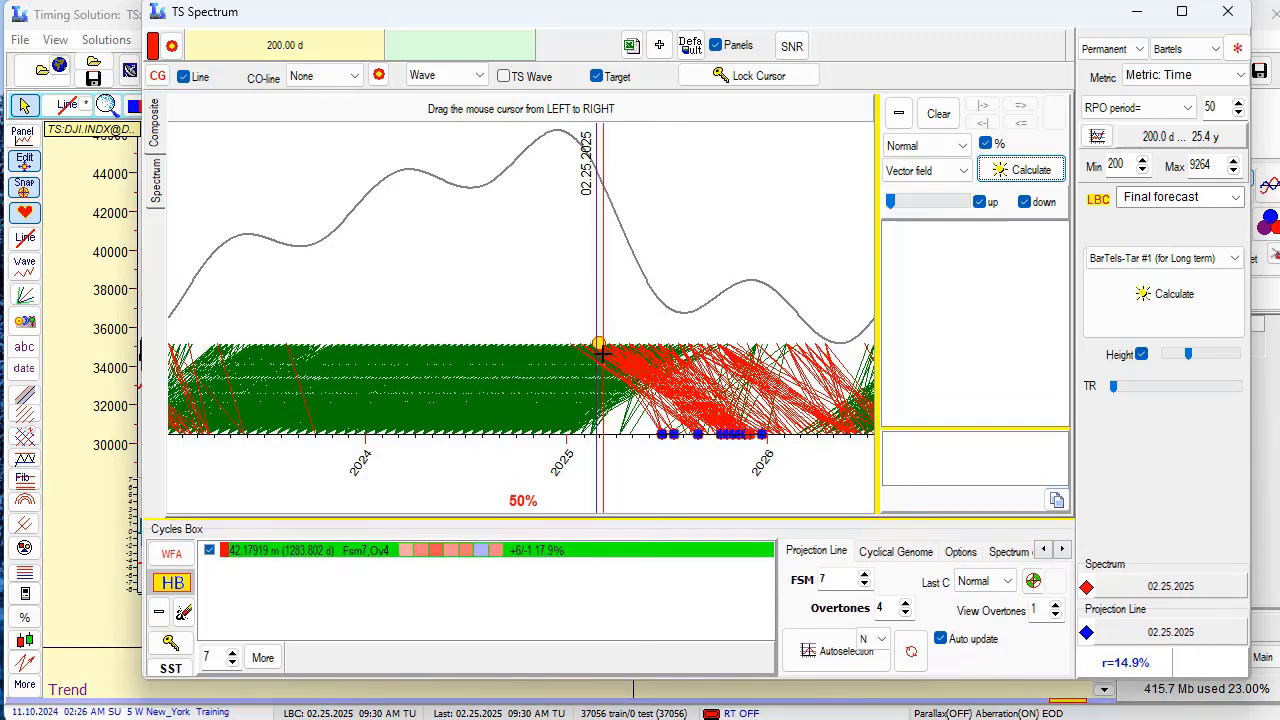
# - Mark a red drop zone from 02.25.2025 into late 2025 and view its Down -5/+2 statistics
pyautogui.click(600, 352)
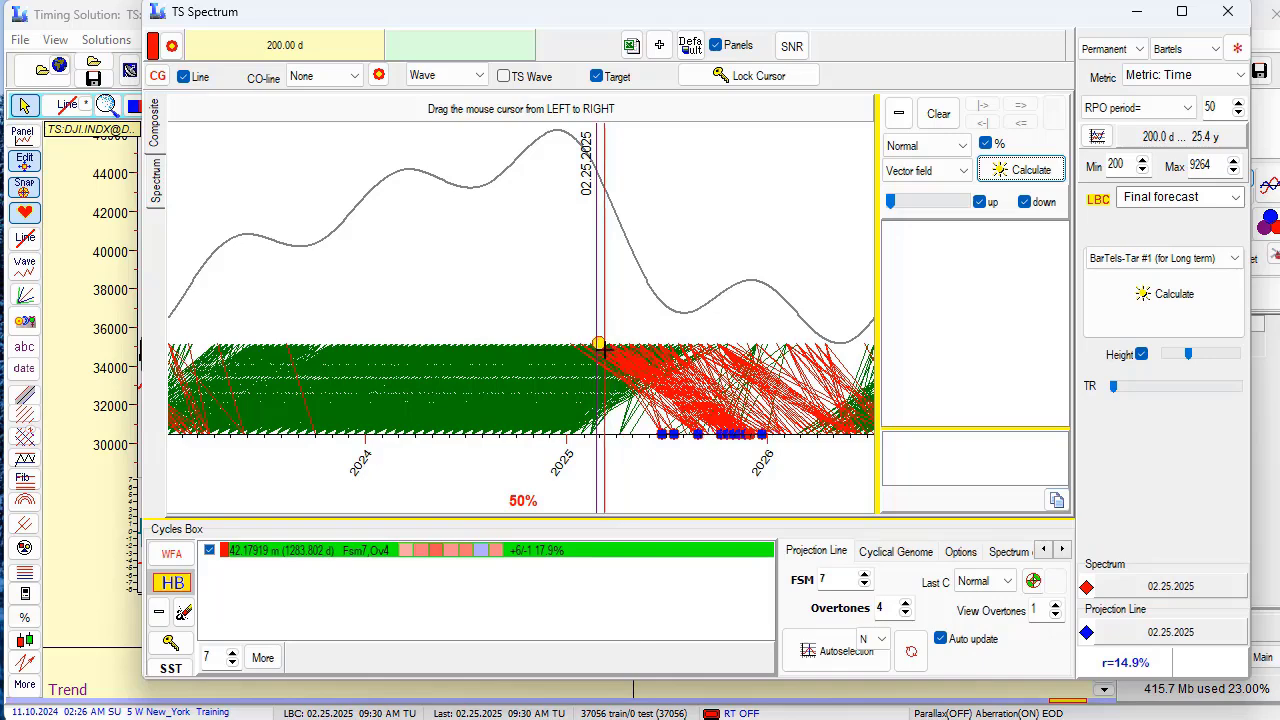
pyautogui.moveTo(600, 350); pyautogui.dragTo(737, 445)
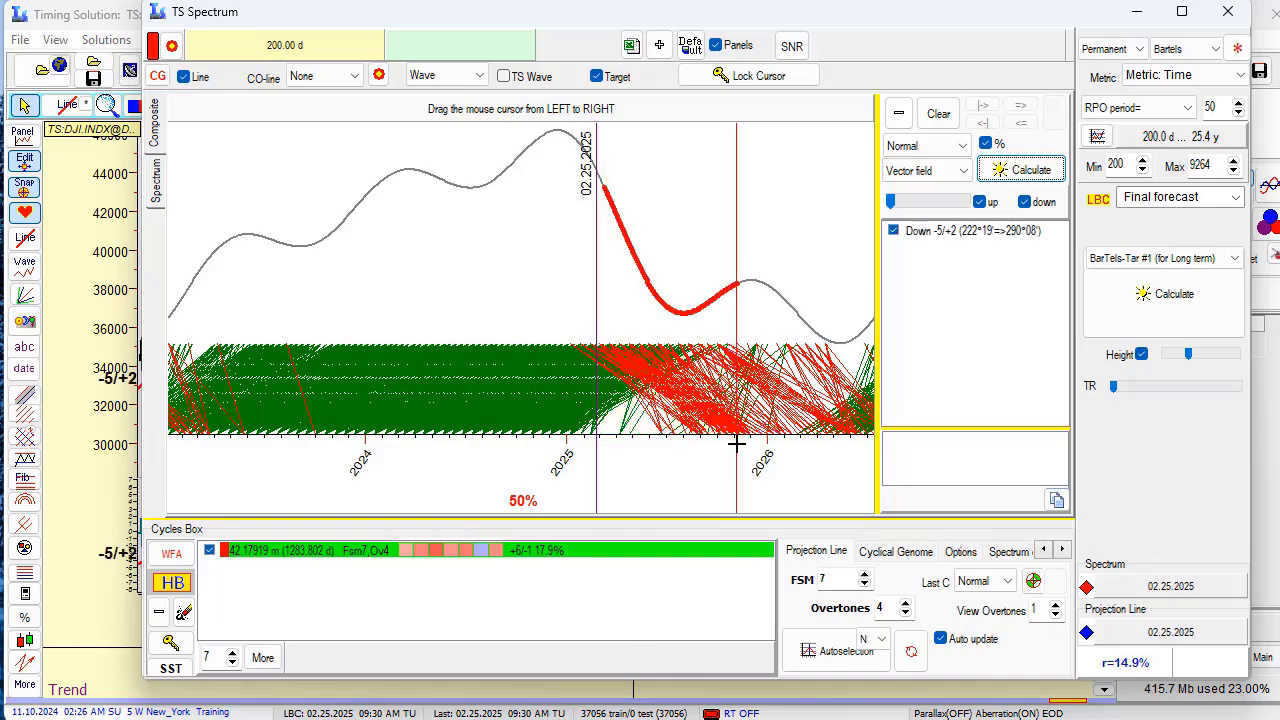
pyautogui.click(960, 236)
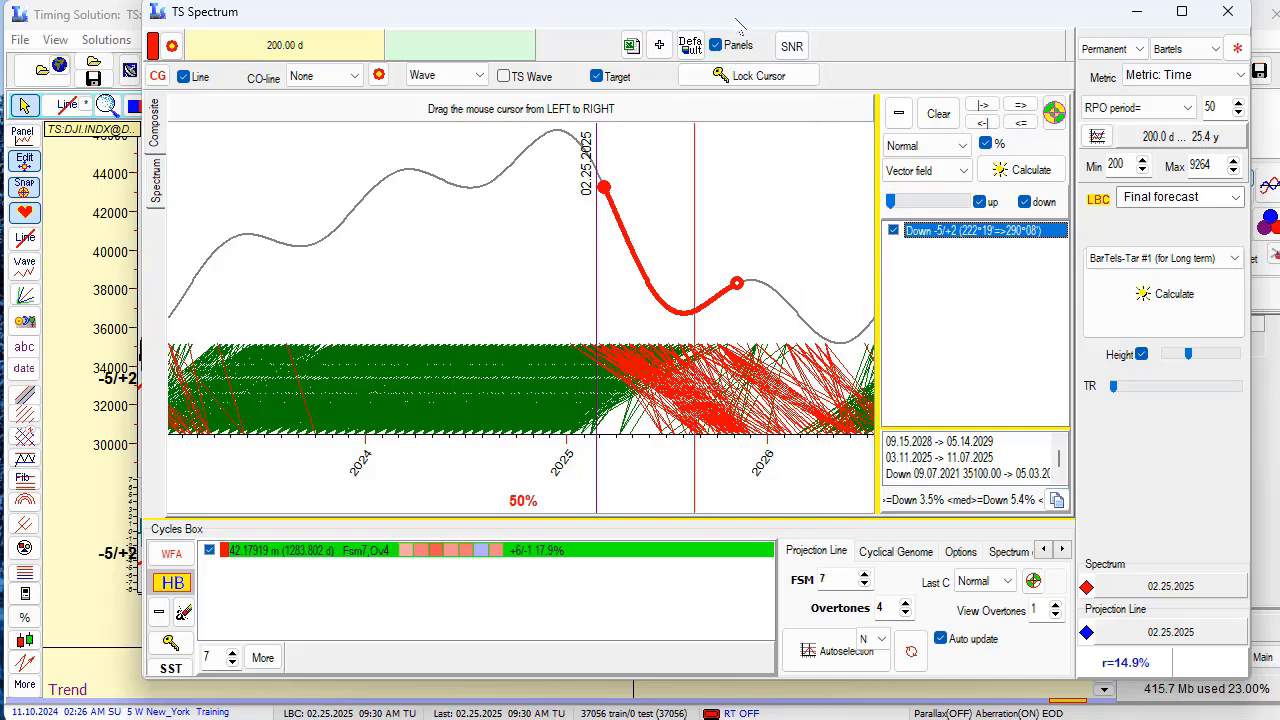
pyautogui.moveTo(740, 26); pyautogui.dragTo(758, 87)
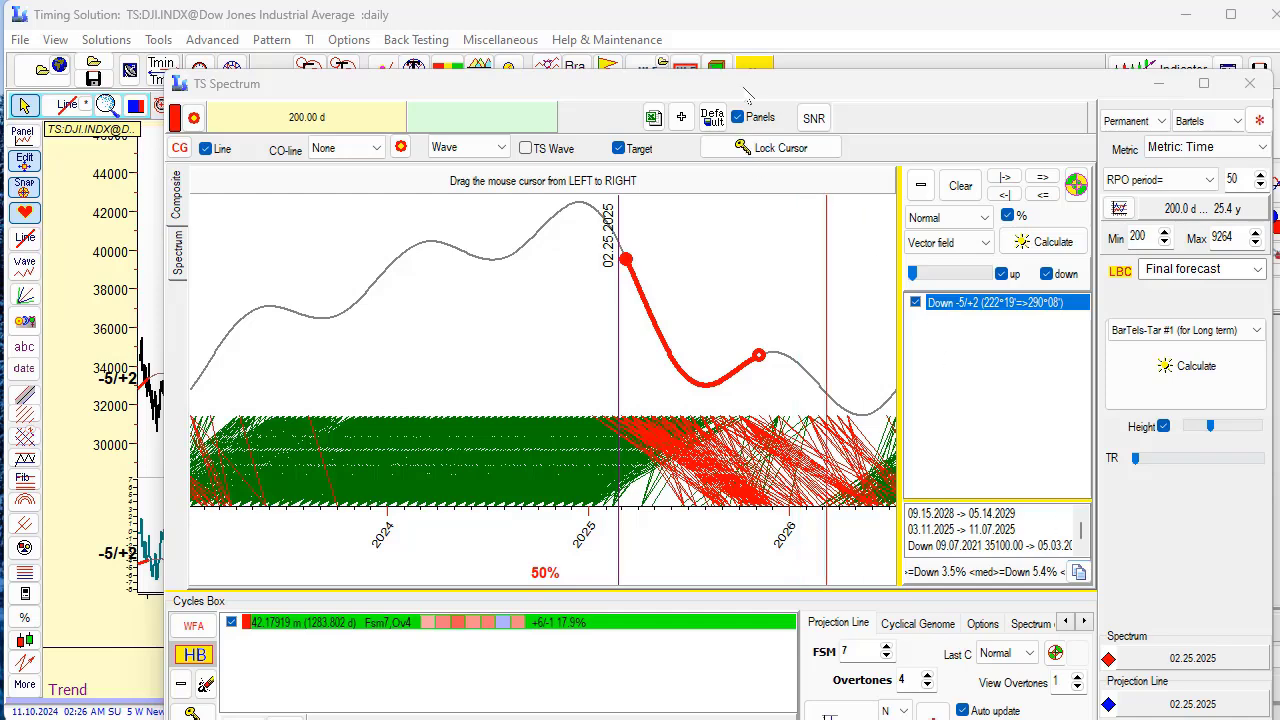
pyautogui.moveTo(745, 87); pyautogui.dragTo(728, 40)
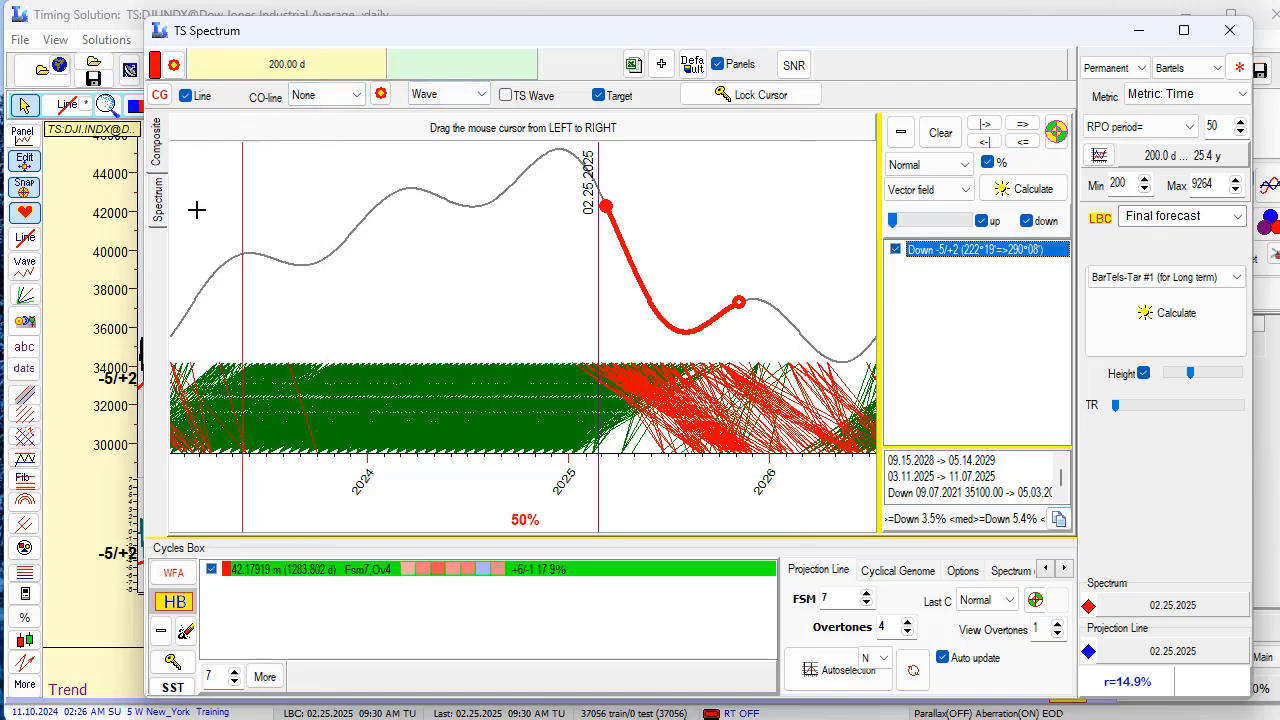
# - Switch the TS Spectrum window back to the Bartels spectrum and shift it left
pyautogui.click(157, 203)
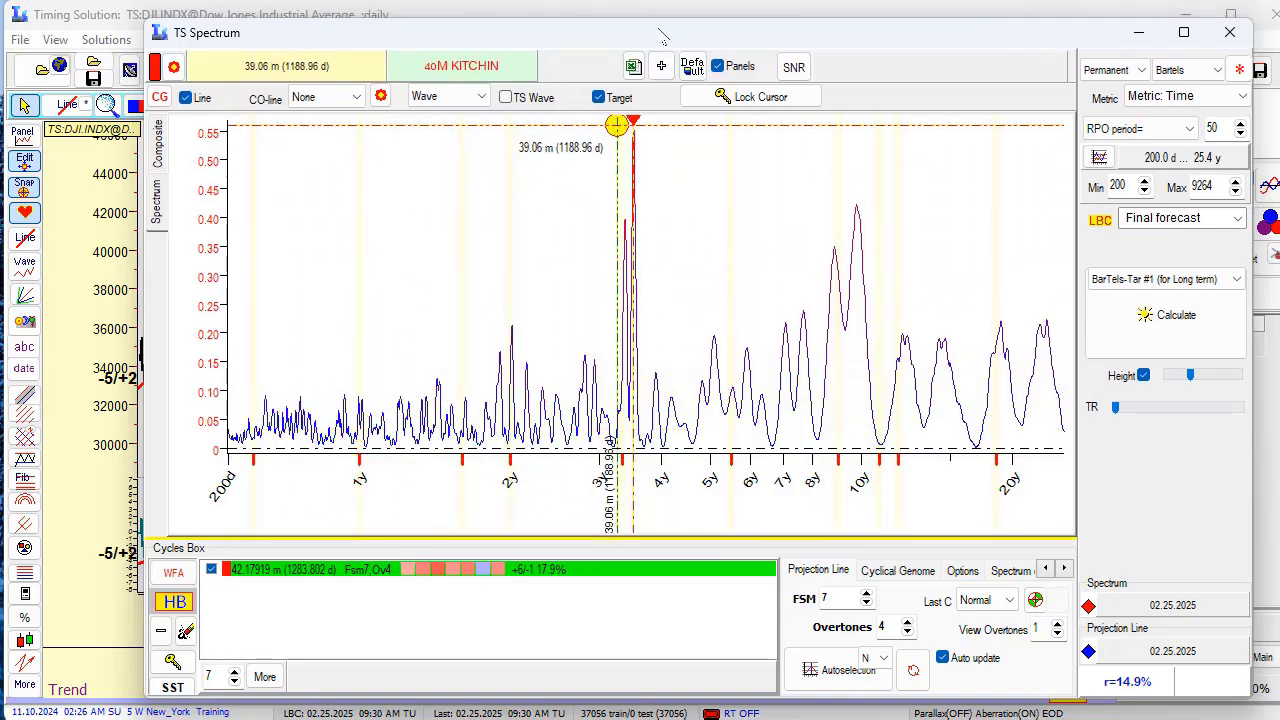
pyautogui.moveTo(661, 32); pyautogui.dragTo(541, 8)
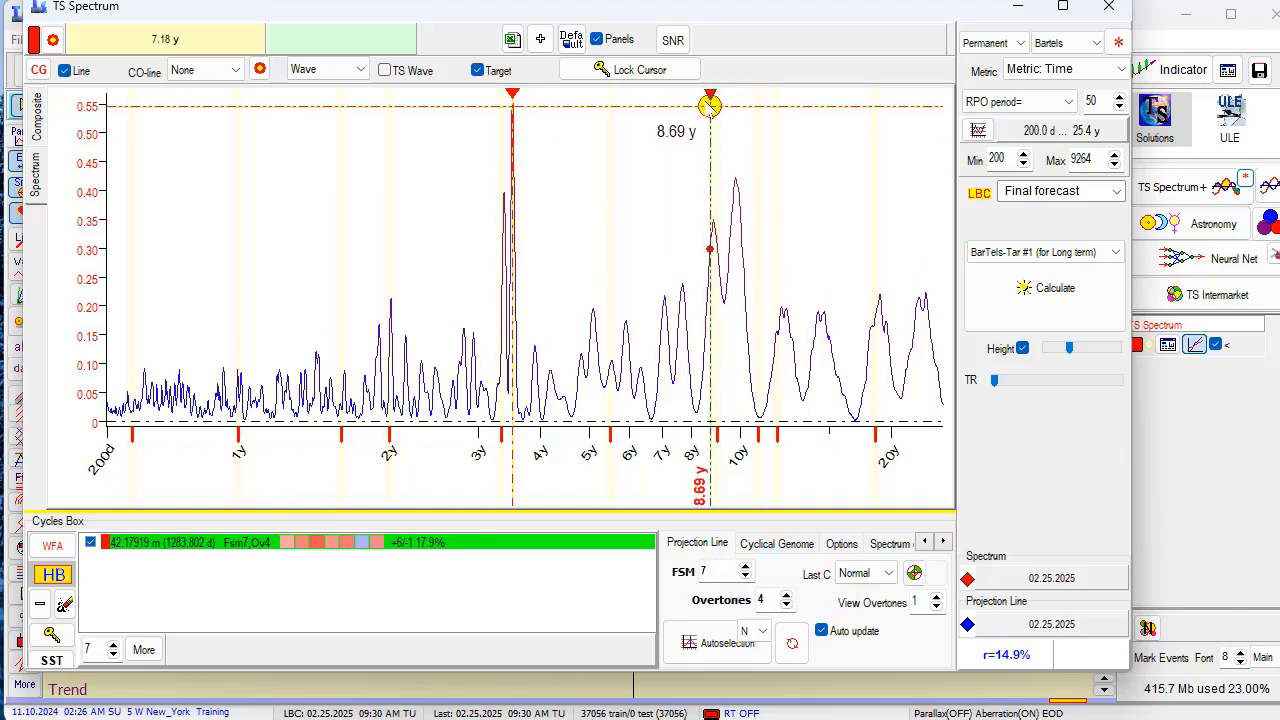
# - Move the spectrum window over the chart and set the 42-month cycle's FSM to 3
pyautogui.moveTo(451, 69); pyautogui.dragTo(0, 155)
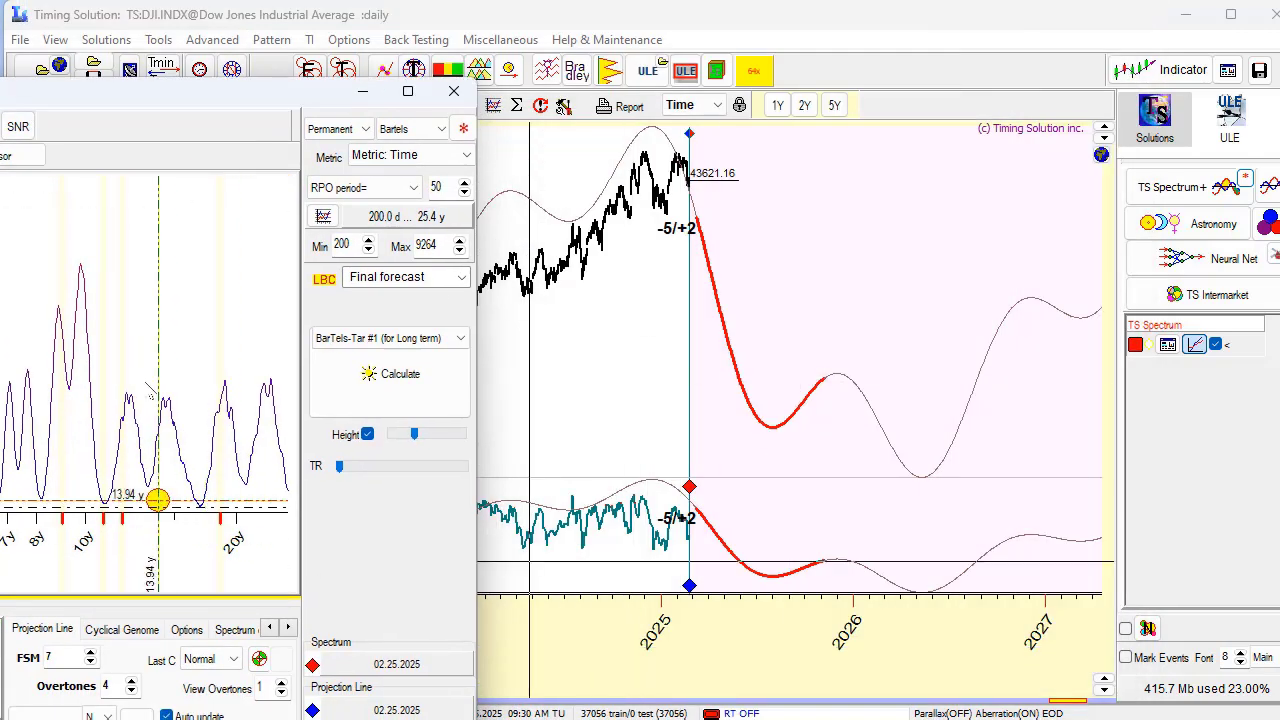
pyautogui.moveTo(155, 104); pyautogui.dragTo(747, 6)
pyautogui.doubleClick(669, 558)
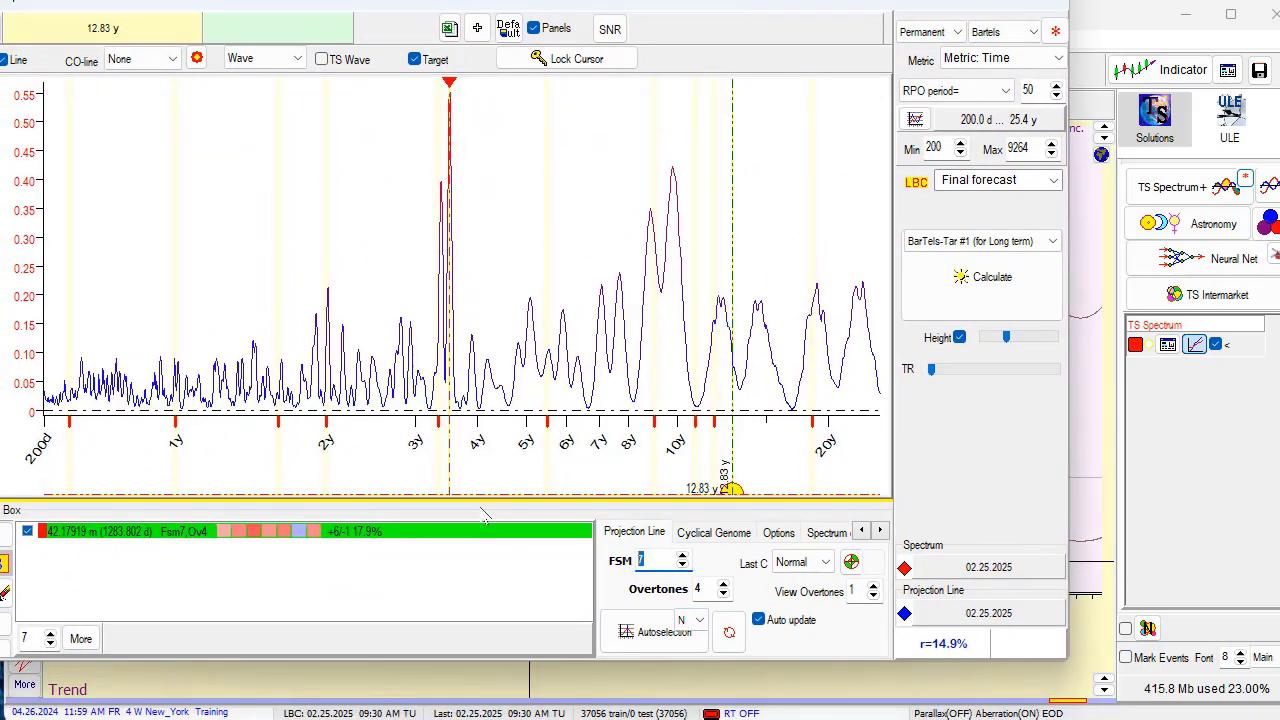
pyautogui.write('0')
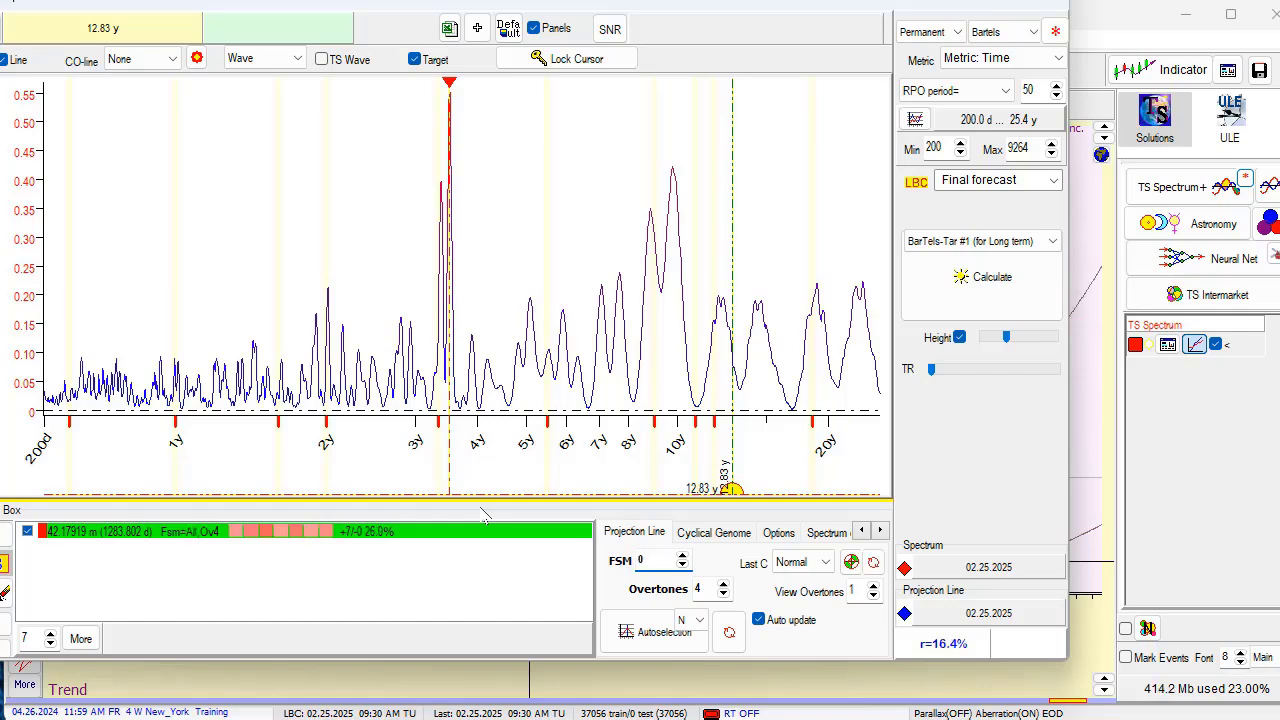
pyautogui.write('3')
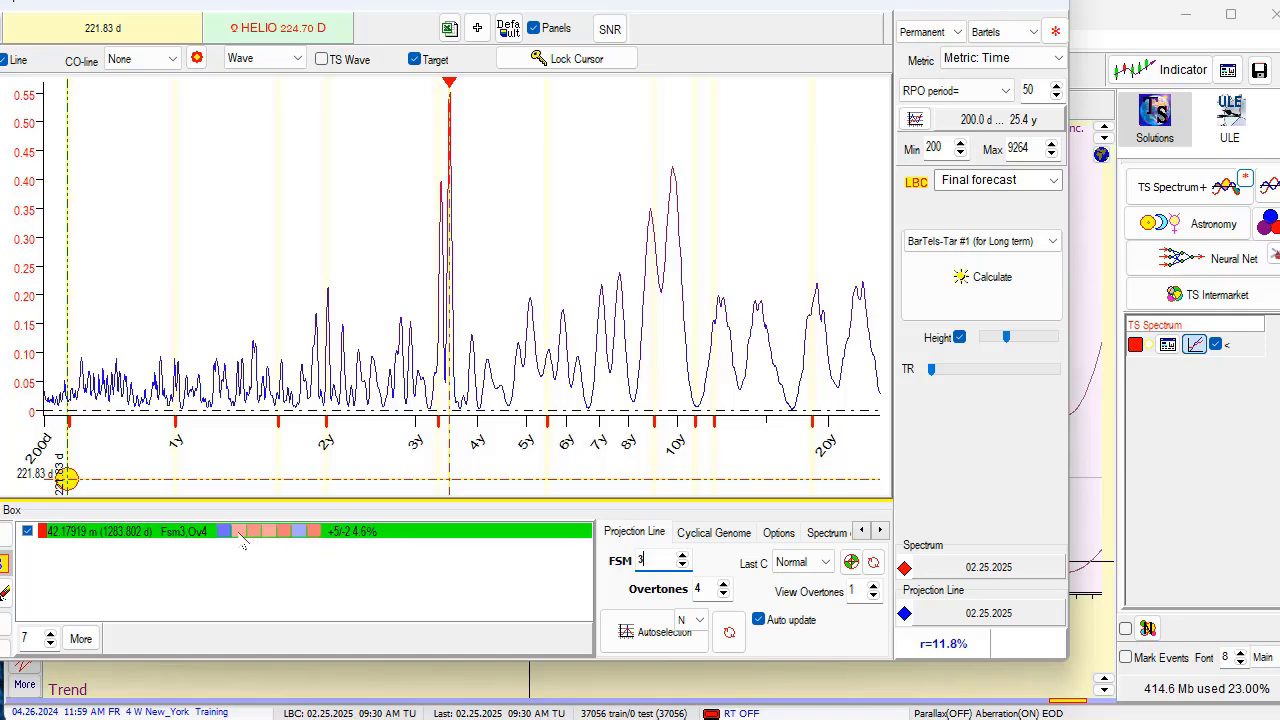
# - Raise the cycle count to 13 and set FSM to 0, then enter 730
pyautogui.click(50, 634)
pyautogui.click(50, 634)
pyautogui.click(50, 634)
pyautogui.doubleClick(665, 558)
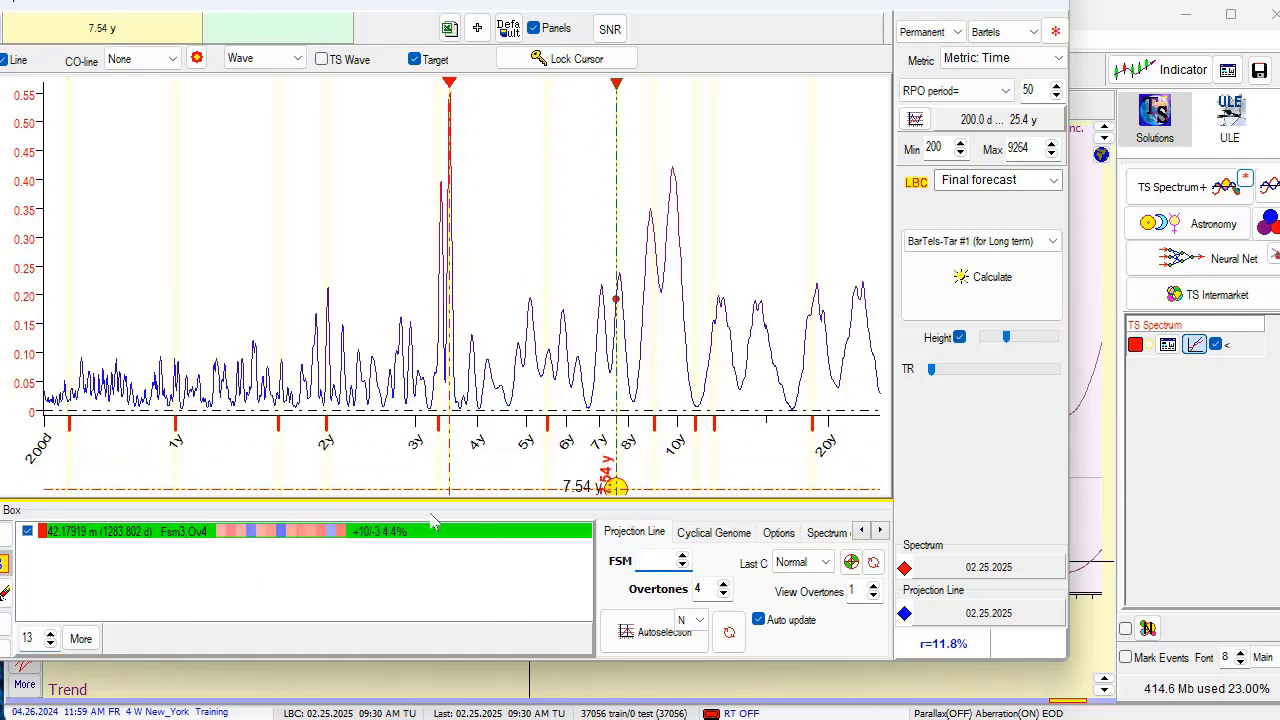
pyautogui.write('0')
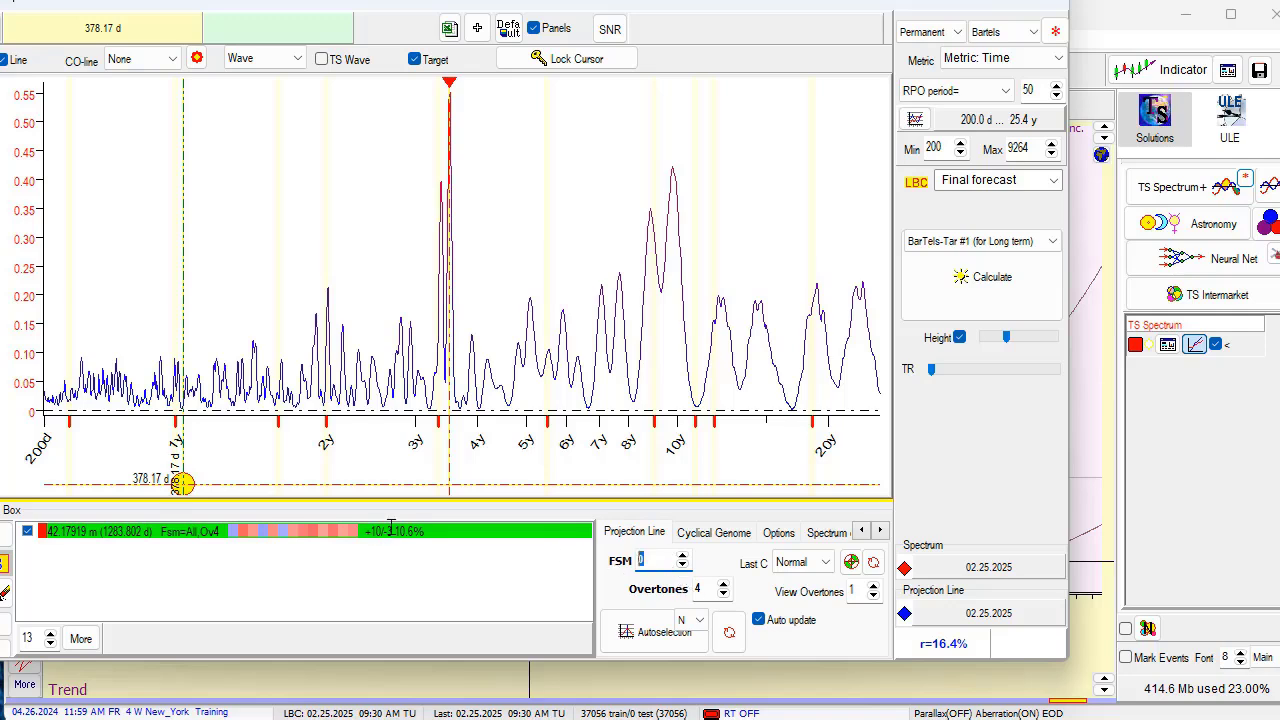
pyautogui.write('7')
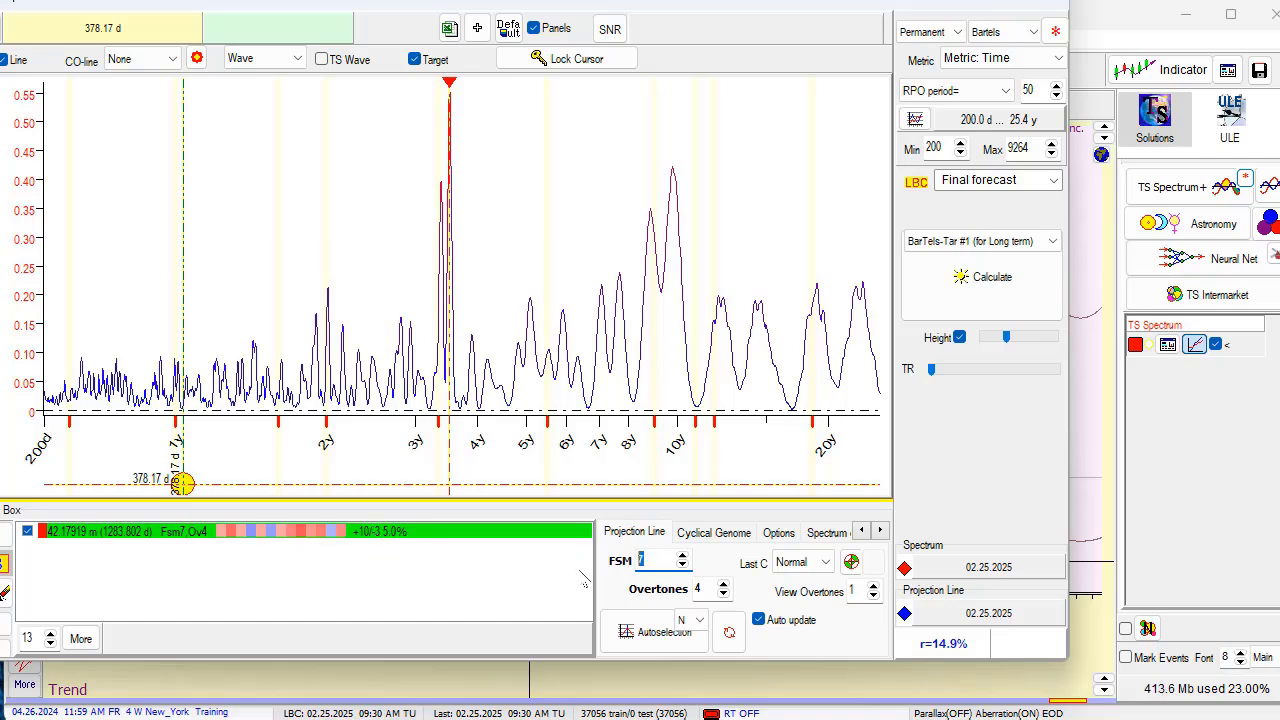
pyautogui.write('3')
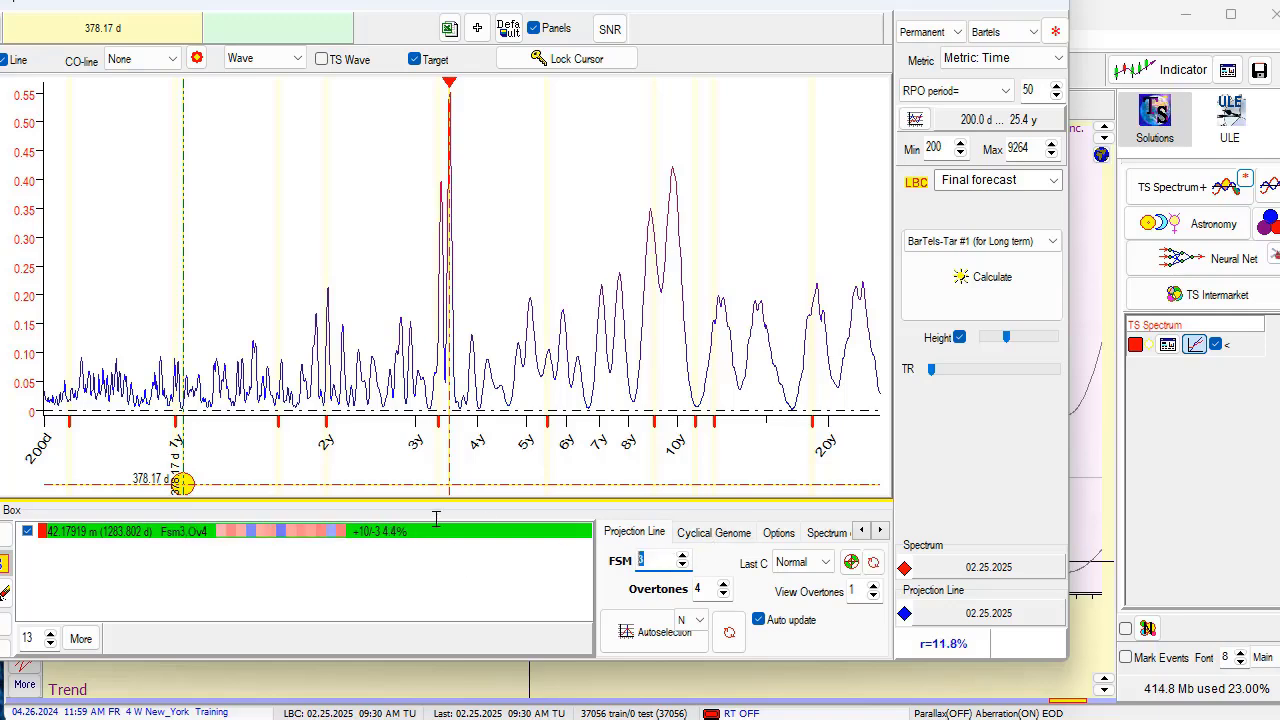
pyautogui.write('0')
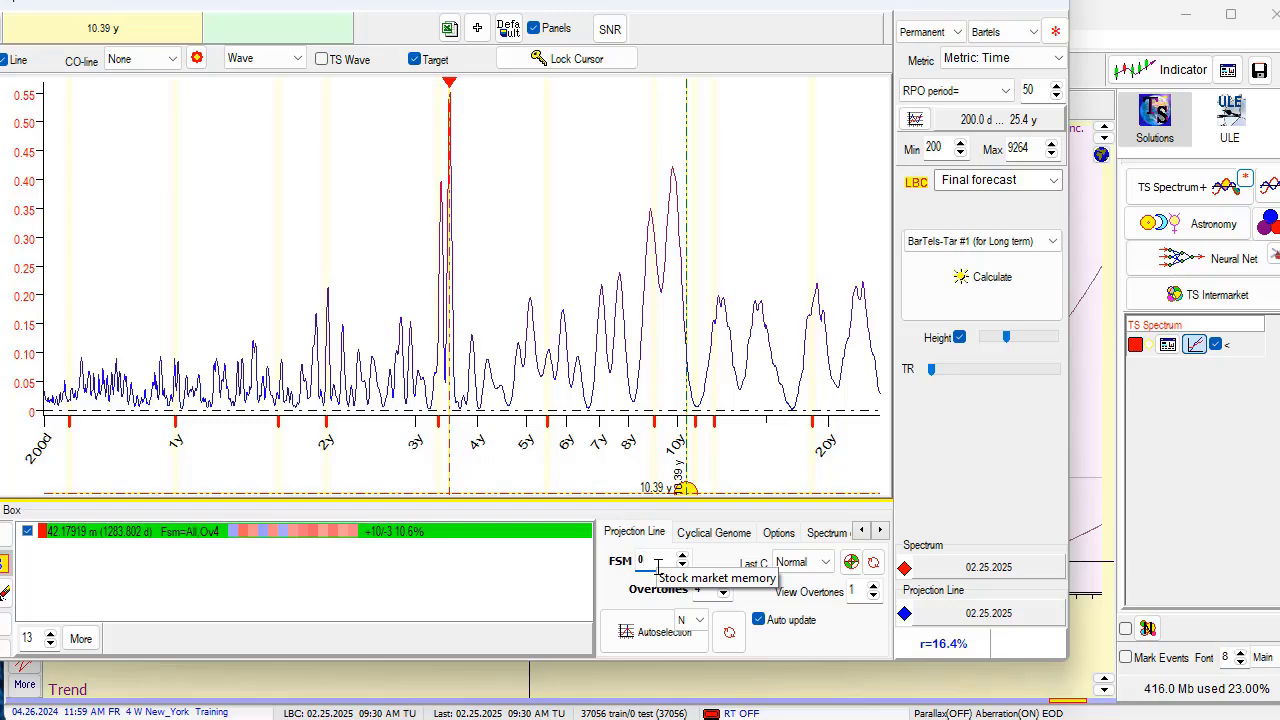
# - Reposition the spectrum window and switch back to the composite projection curve
pyautogui.moveTo(716, 10); pyautogui.dragTo(636, 232)
pyautogui.moveTo(653, 279); pyautogui.dragTo(1198, 70)
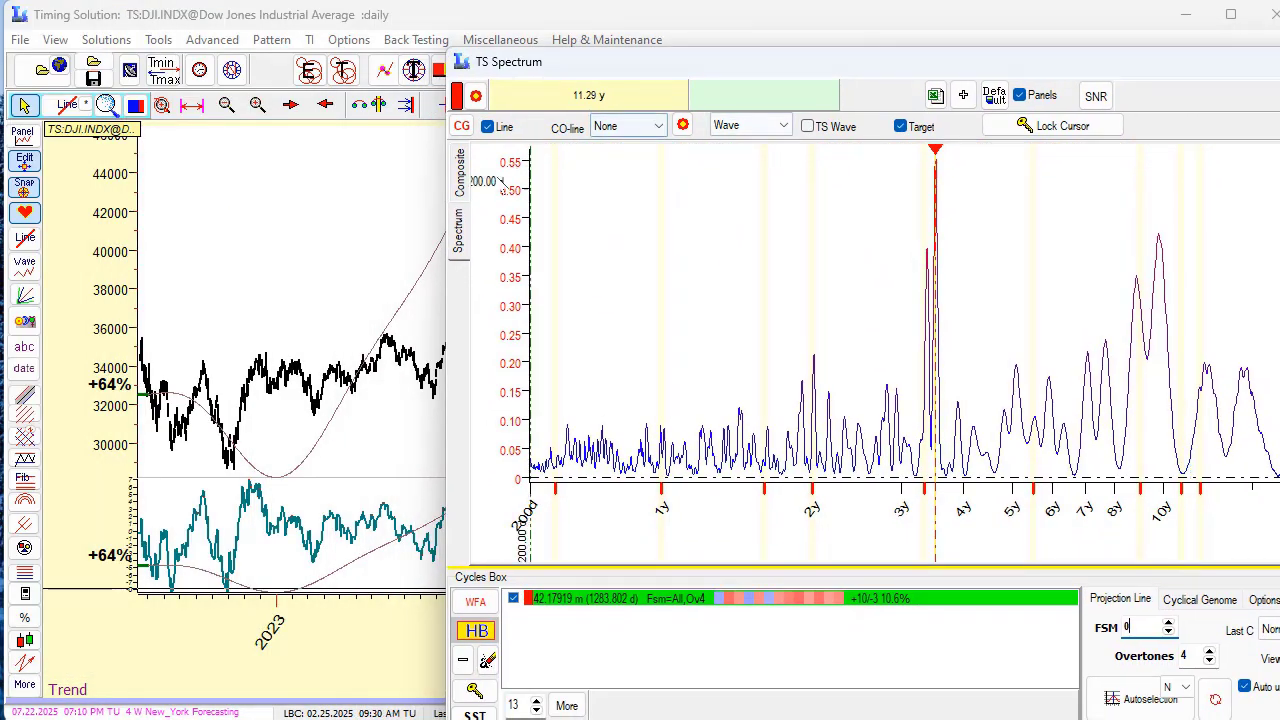
pyautogui.click(935, 204)
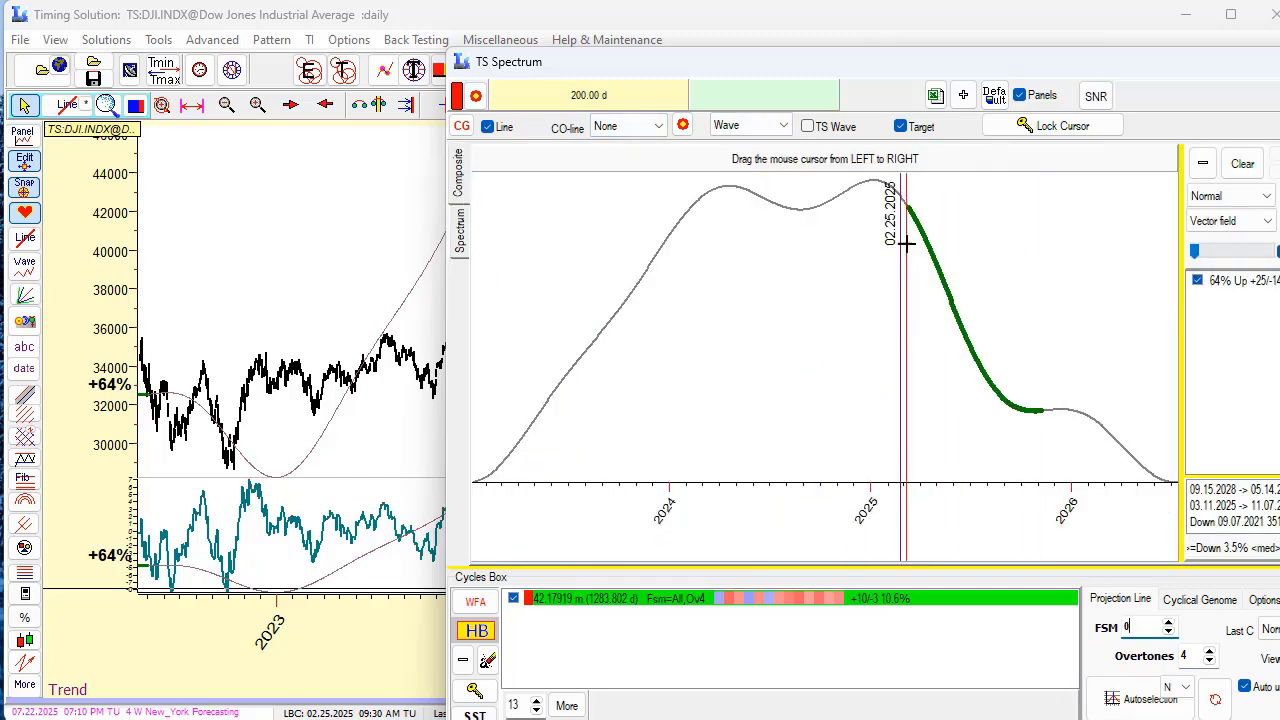
# - Enlarge the spectrum window, clear the 64% Up zone, and show the Cyclical Genome sector list
pyautogui.doubleClick(890, 64)
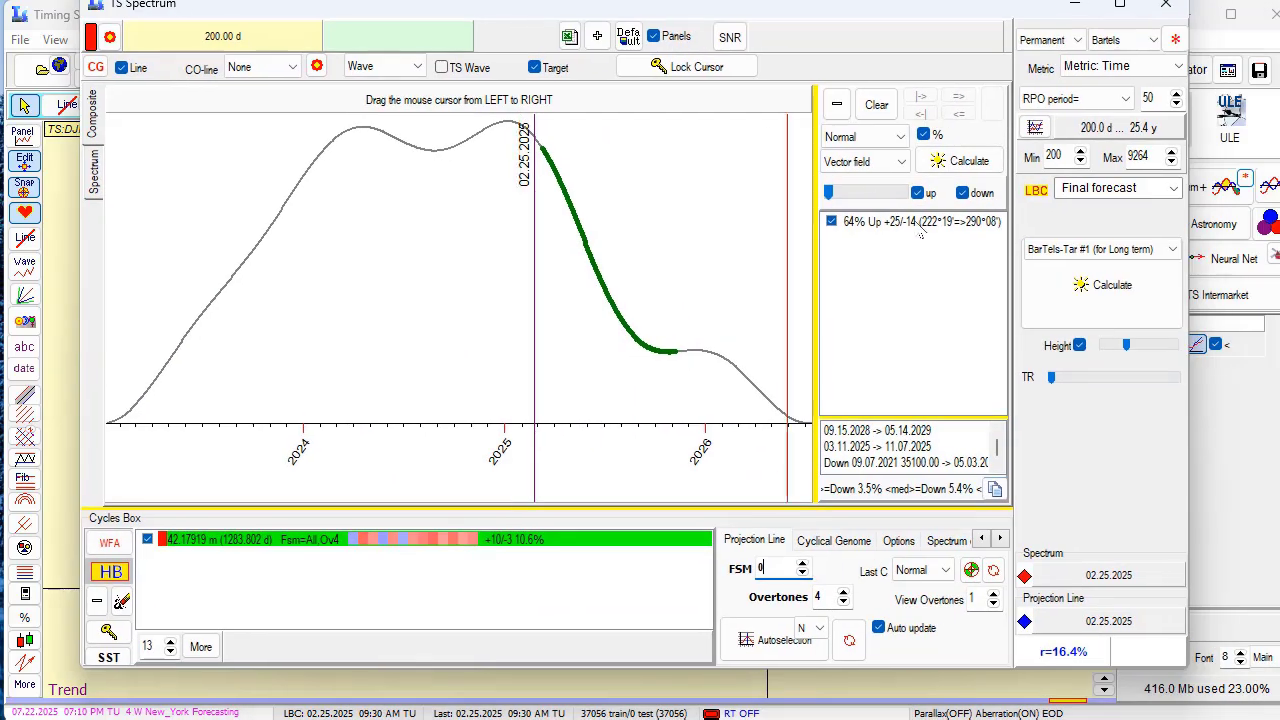
pyautogui.click(876, 104)
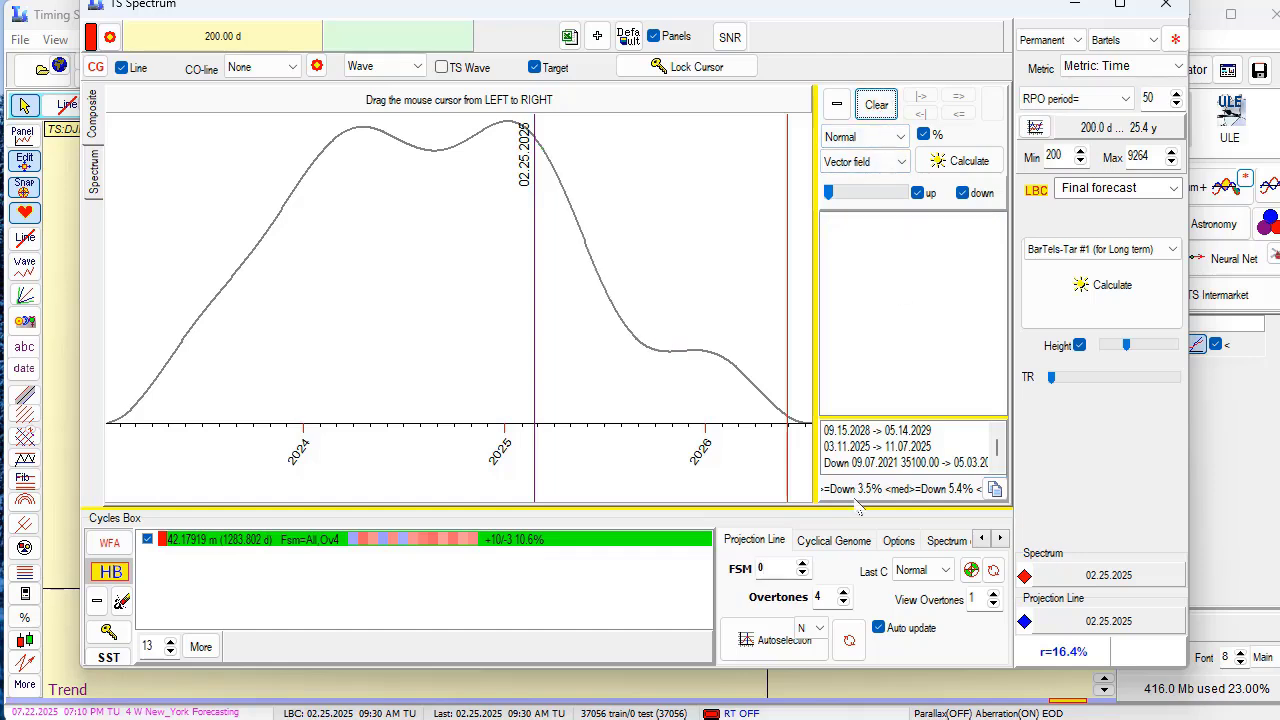
pyautogui.click(866, 546)
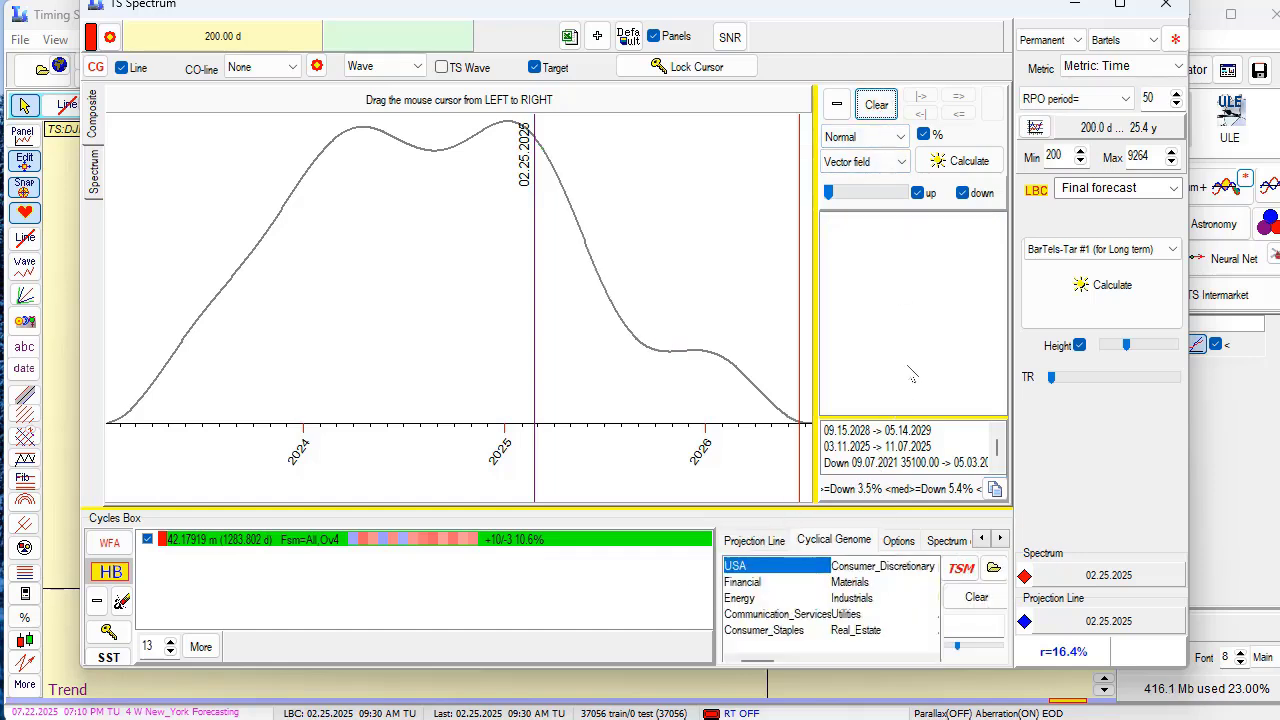
# - Calculate the vector field and mark a 59% Down -23/+16 zone from mid-2025 into 2026
pyautogui.click(955, 163)
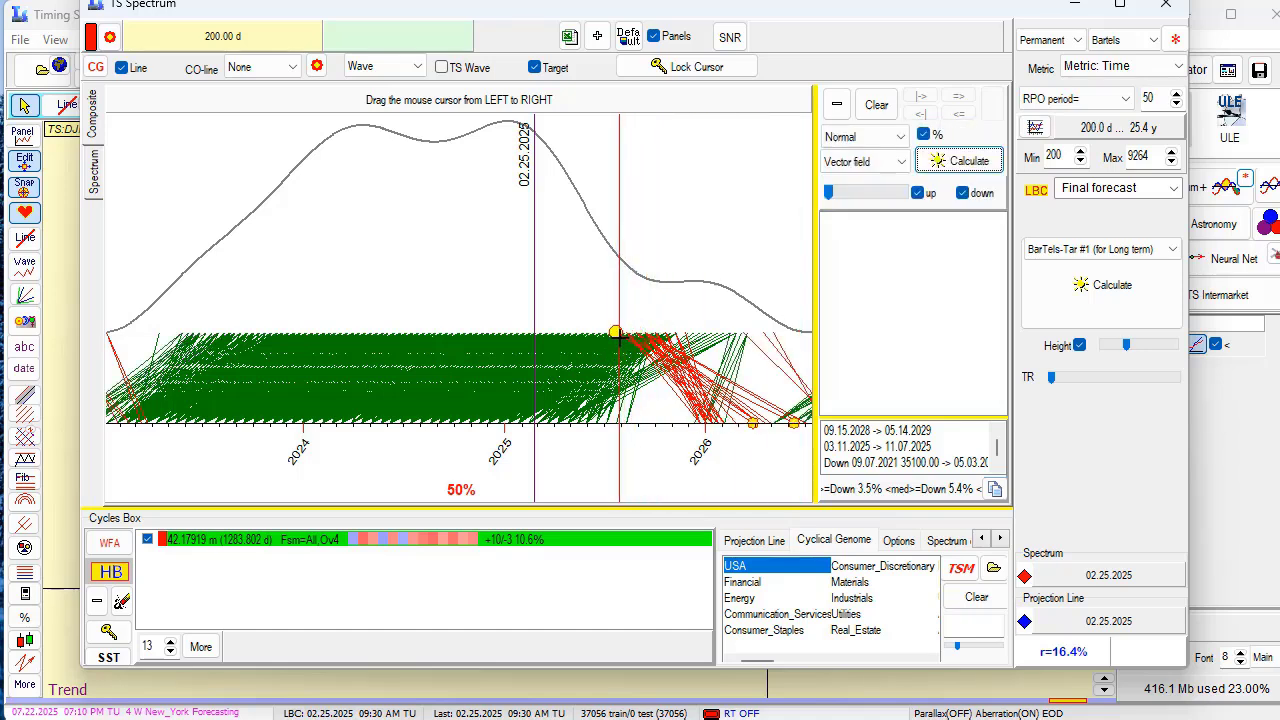
pyautogui.moveTo(619, 330); pyautogui.dragTo(755, 455)
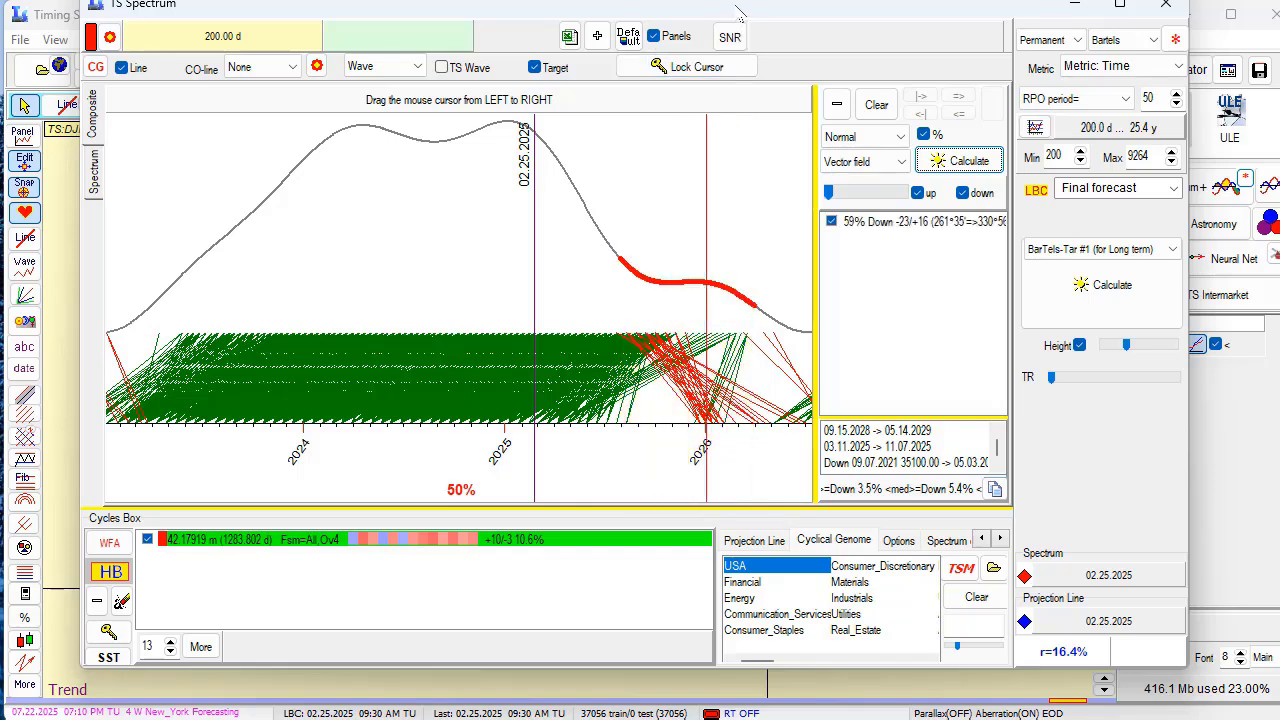
pyautogui.moveTo(740, 15); pyautogui.dragTo(729, 165)
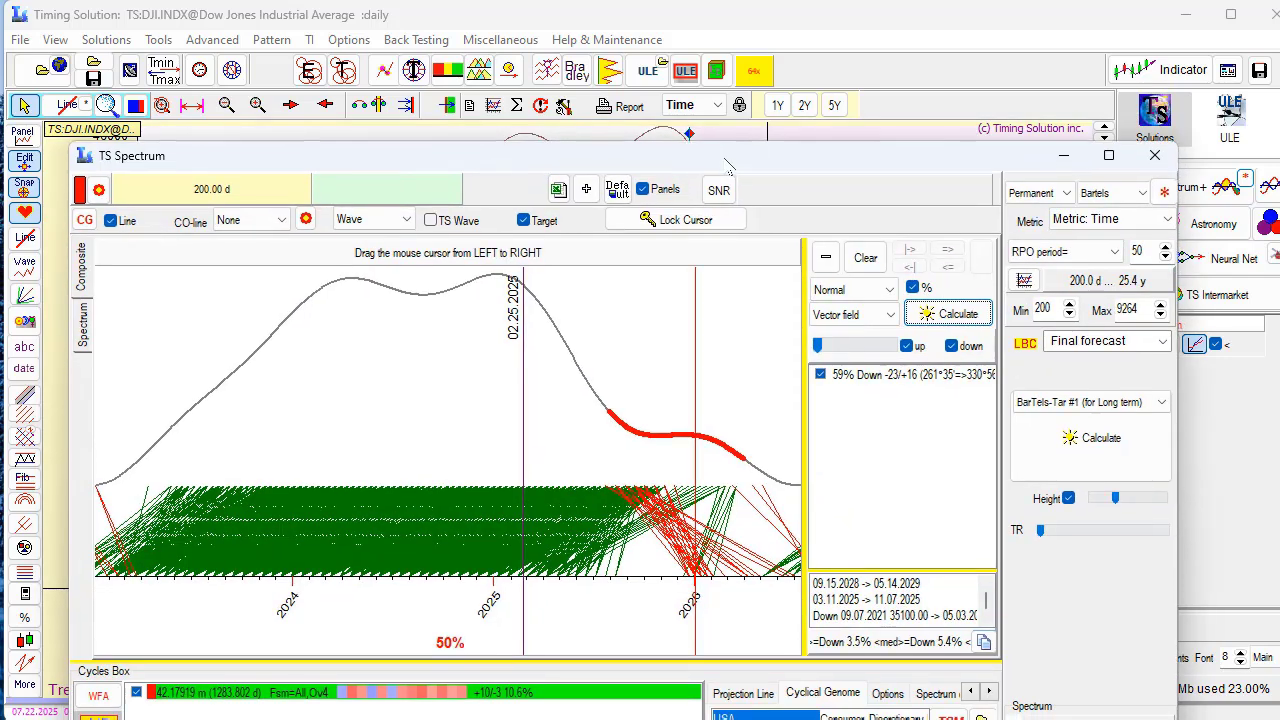
# - Move the spectrum window away and zoom the Dow chart out to 2020–2029
pyautogui.moveTo(729, 165); pyautogui.dragTo(729, 700)
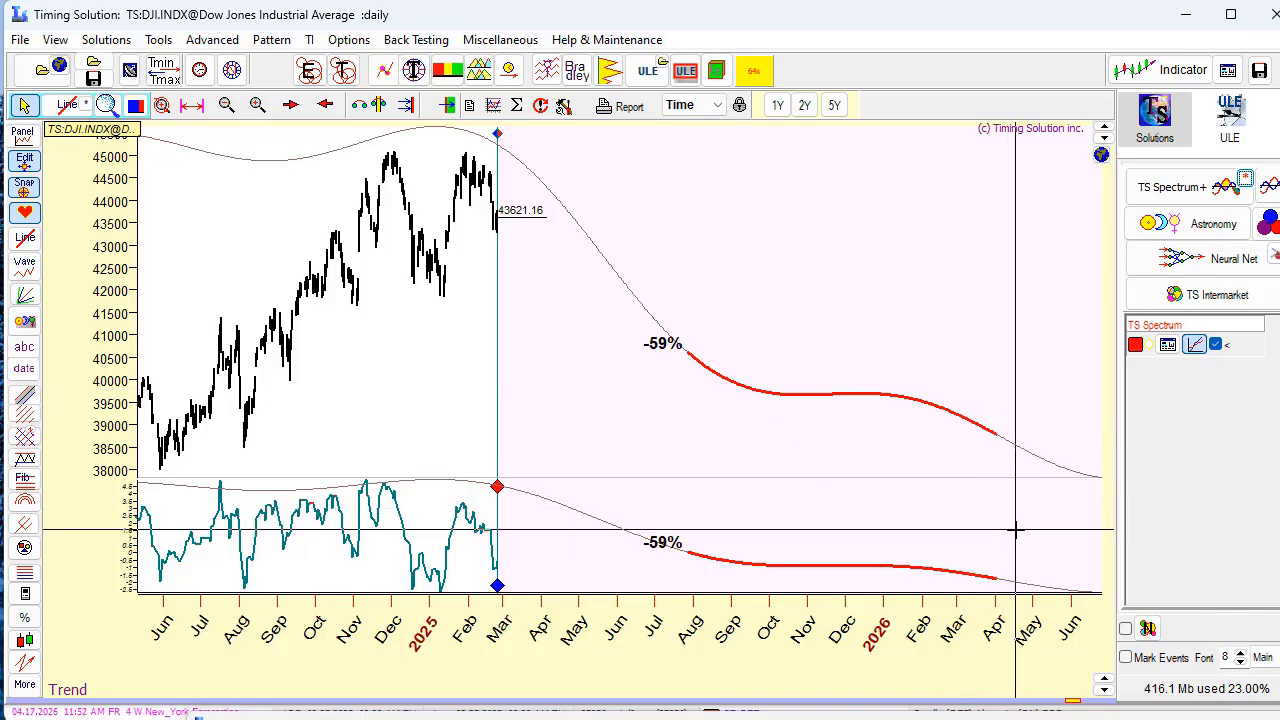
pyautogui.moveTo(1017, 531); pyautogui.dragTo(928, 522)
pyautogui.scroll(-4, 786, 522)
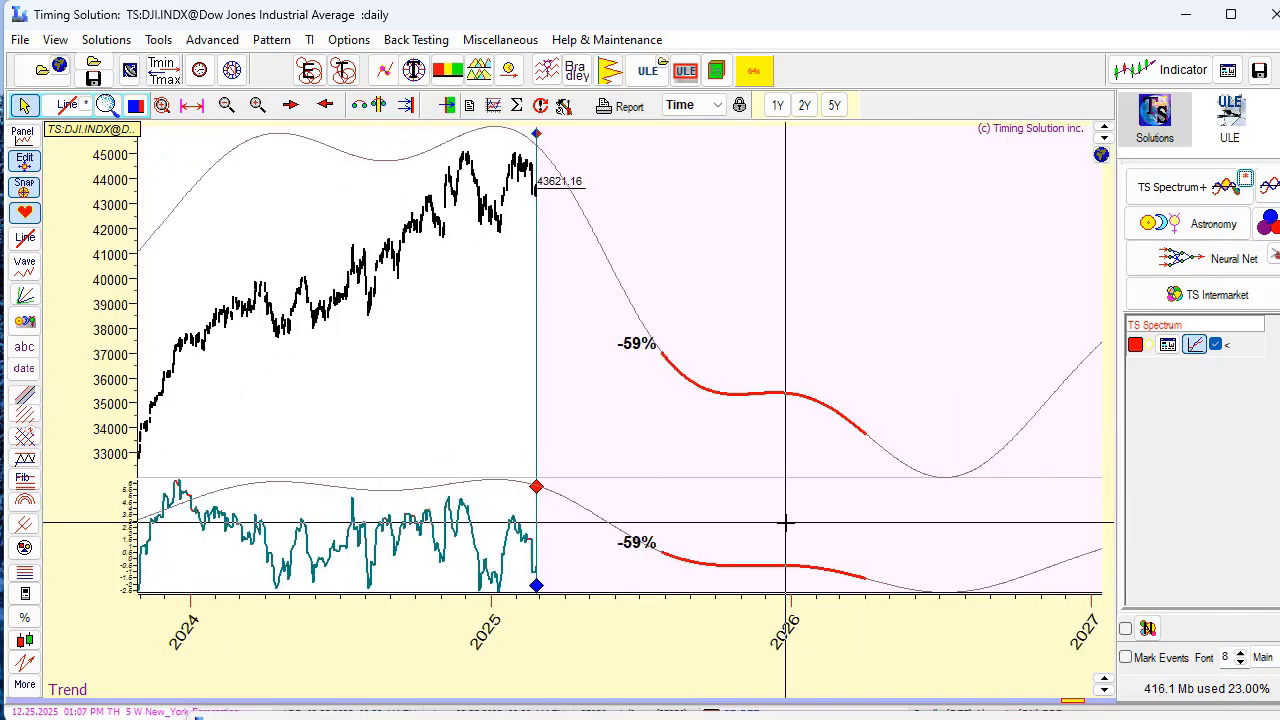
pyautogui.scroll(-3, 786, 520)
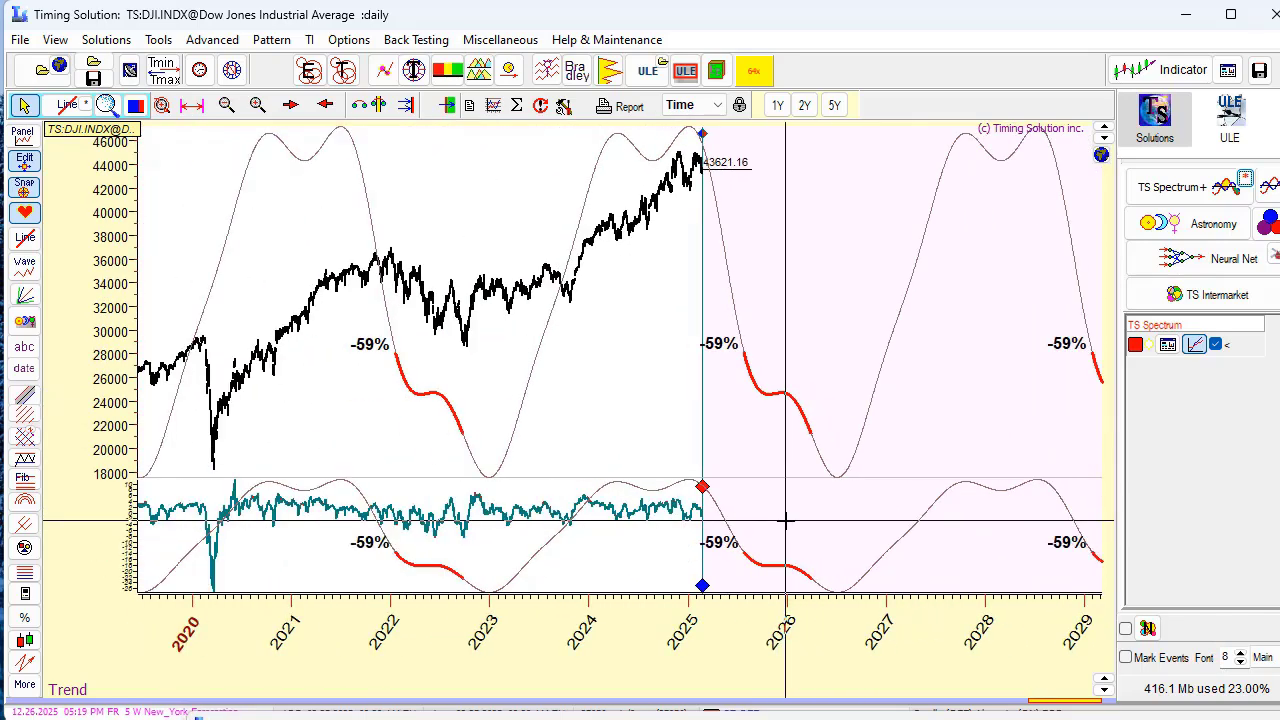